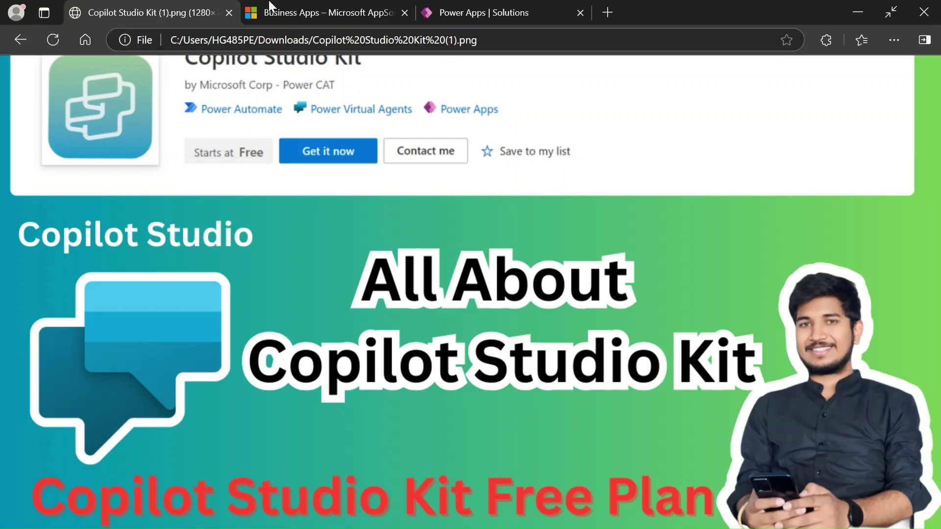
Switch to the Microsoft AppSource page and review the Copilot Studio Kit overview, from its capabilities to the At a glance screenshots
click(282, 2)
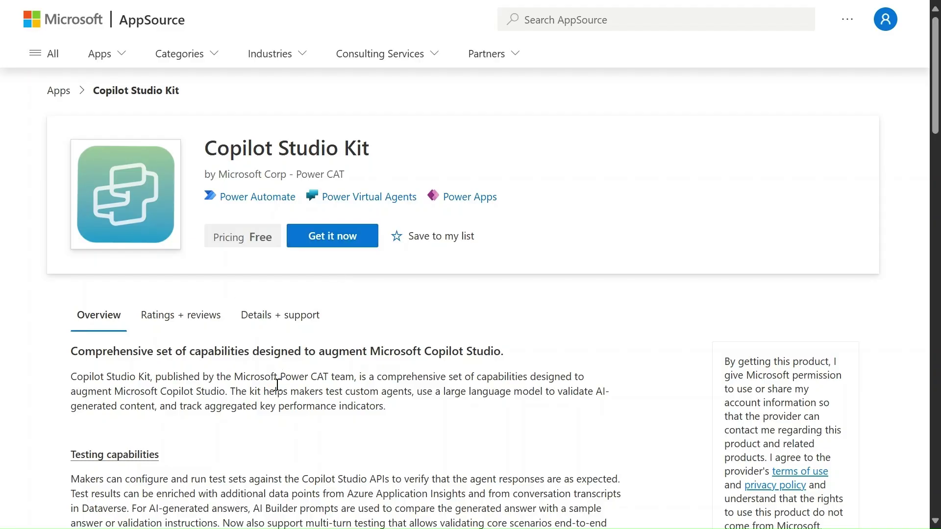
scroll(277, 385, down, 4)
scroll(278, 385, up, 2)
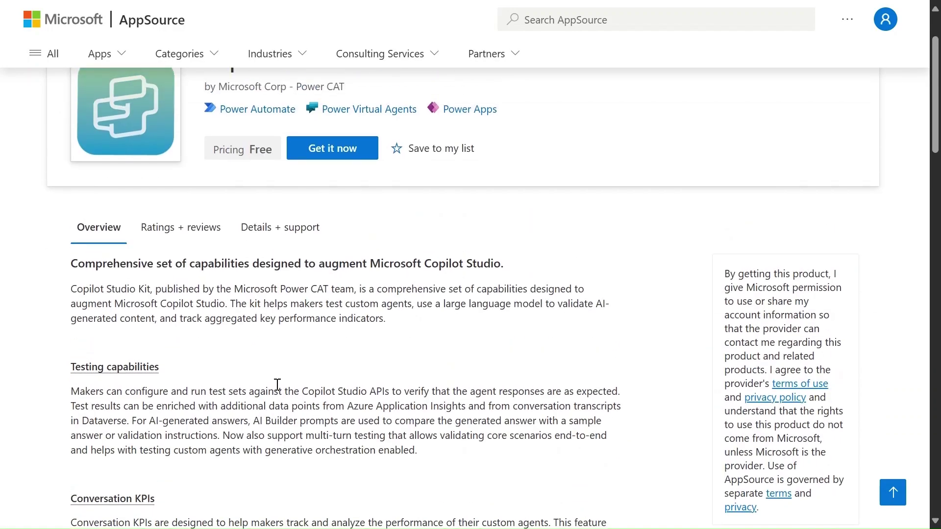
scroll(278, 384, up, 2)
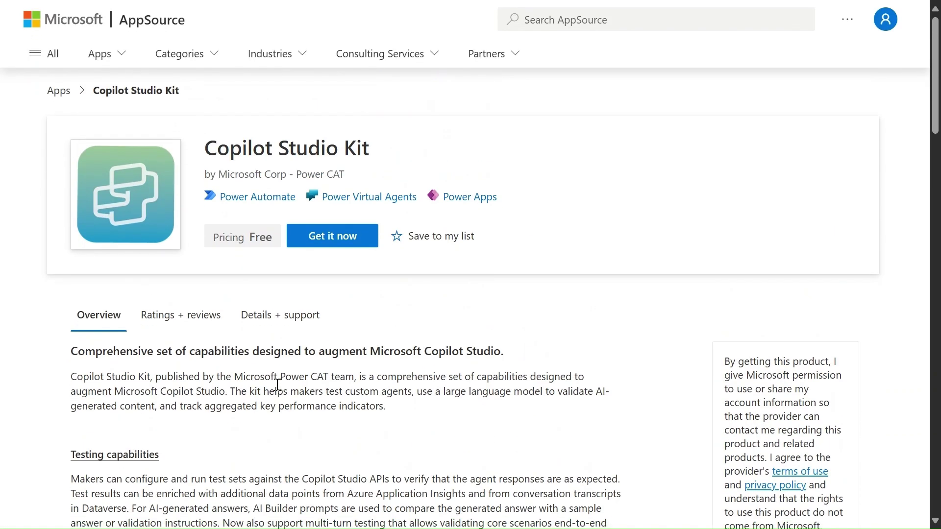
scroll(278, 384, down, 4)
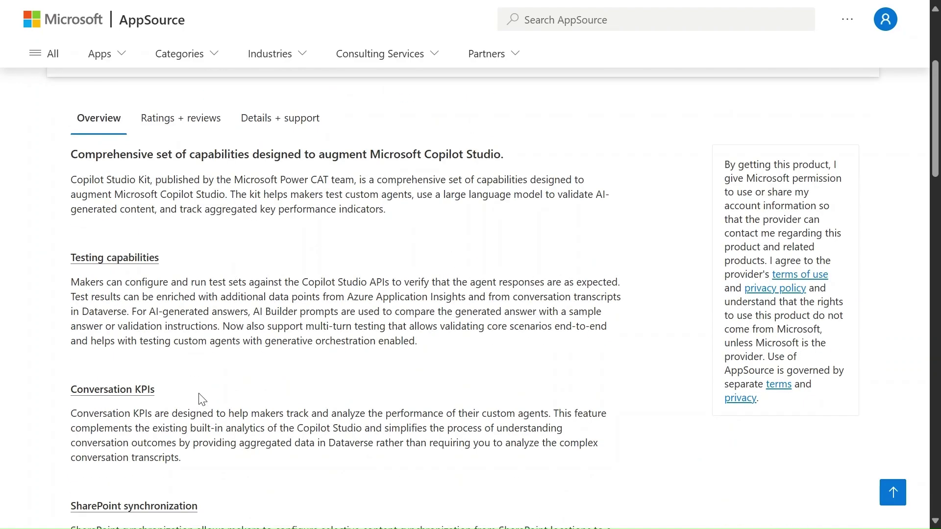
scroll(203, 399, down, 5)
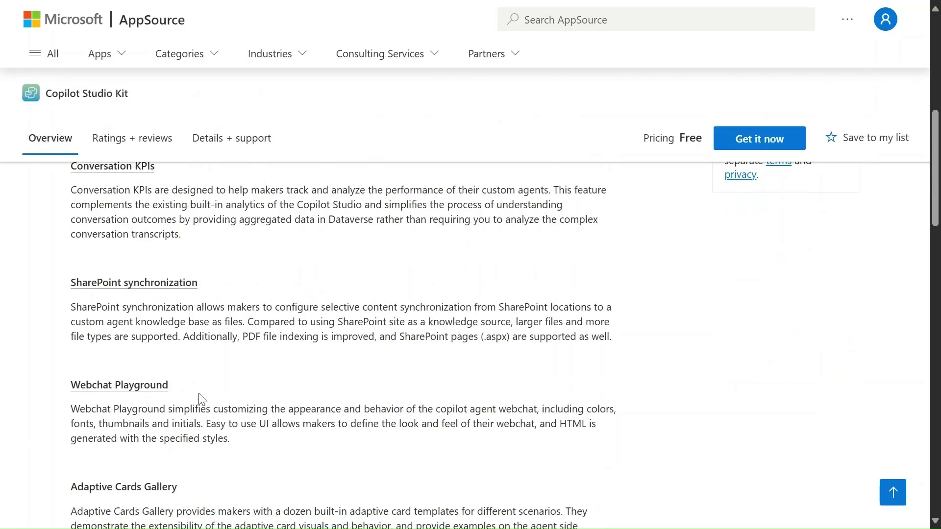
scroll(202, 400, down, 3)
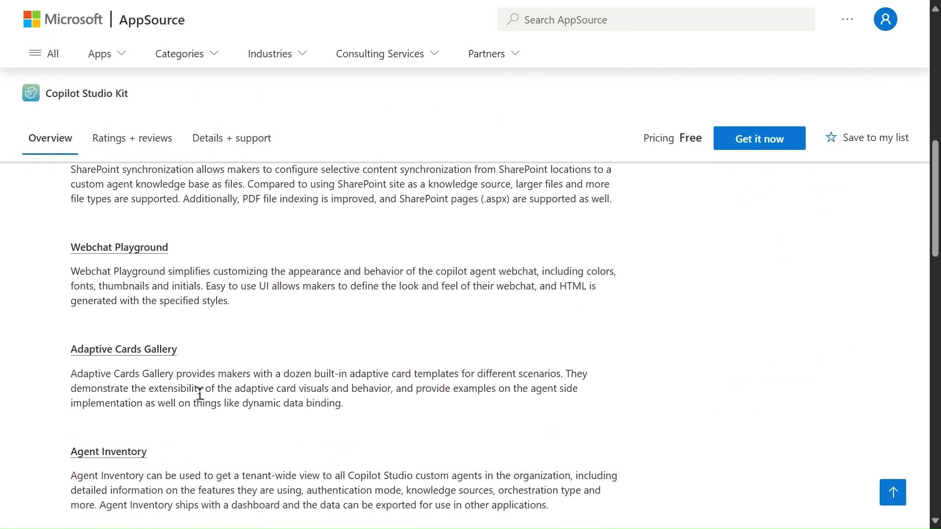
scroll(200, 393, down, 4)
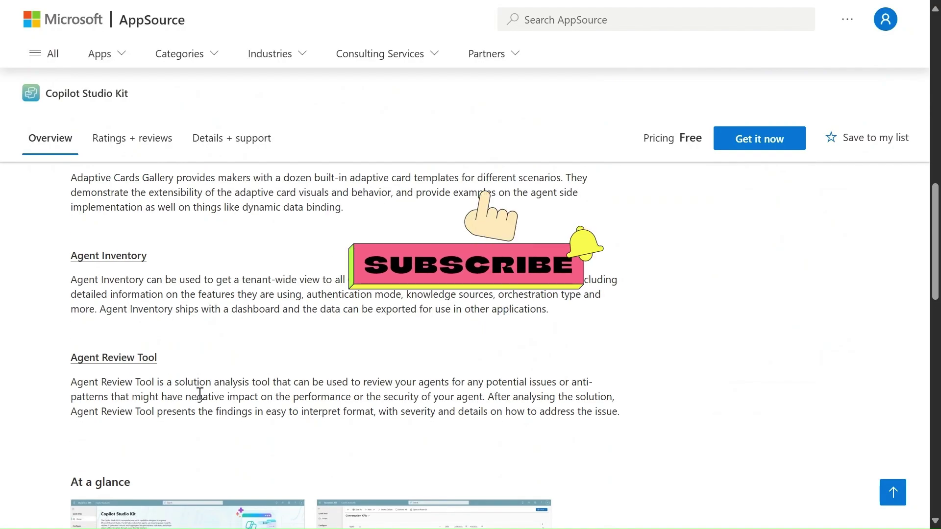
scroll(200, 393, down, 5)
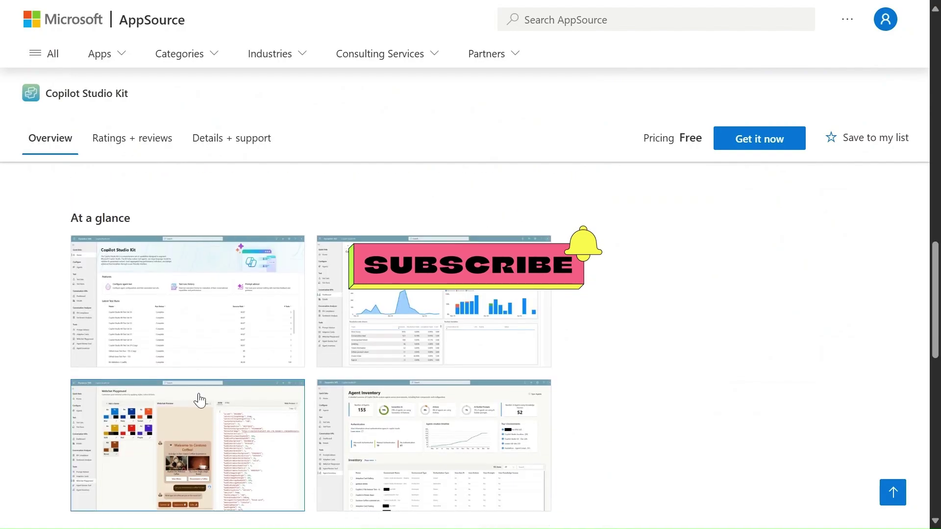
scroll(200, 399, down, 5)
scroll(200, 399, up, 3)
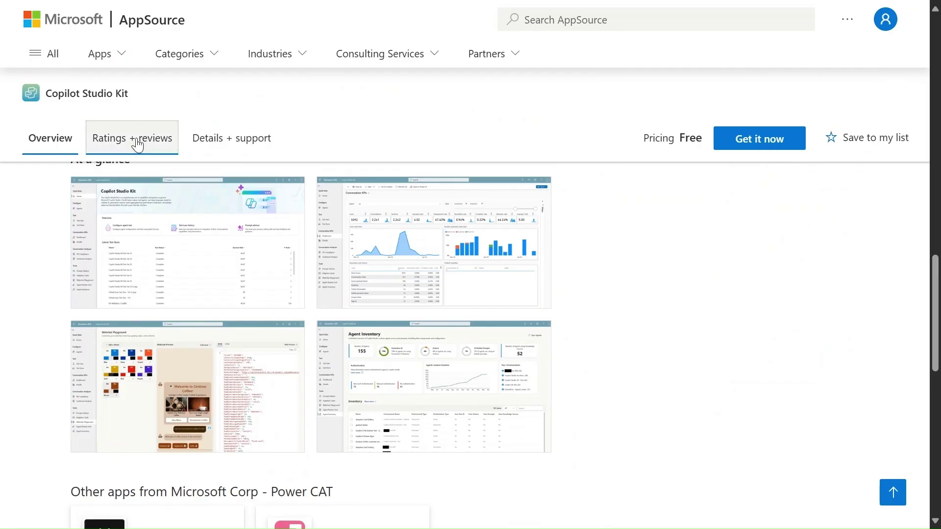
Check the Copilot Studio Kit's details and support information, including its update date and required account type
click(240, 138)
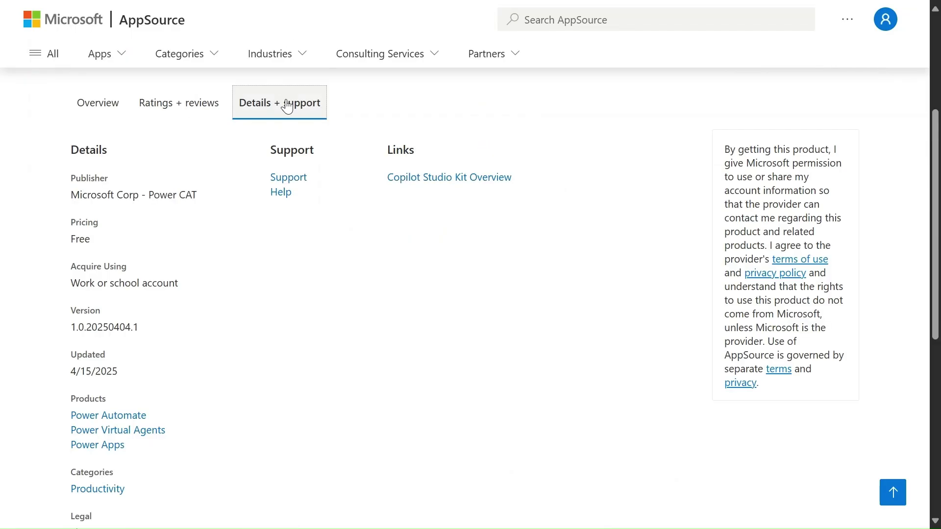
double_click(87, 369)
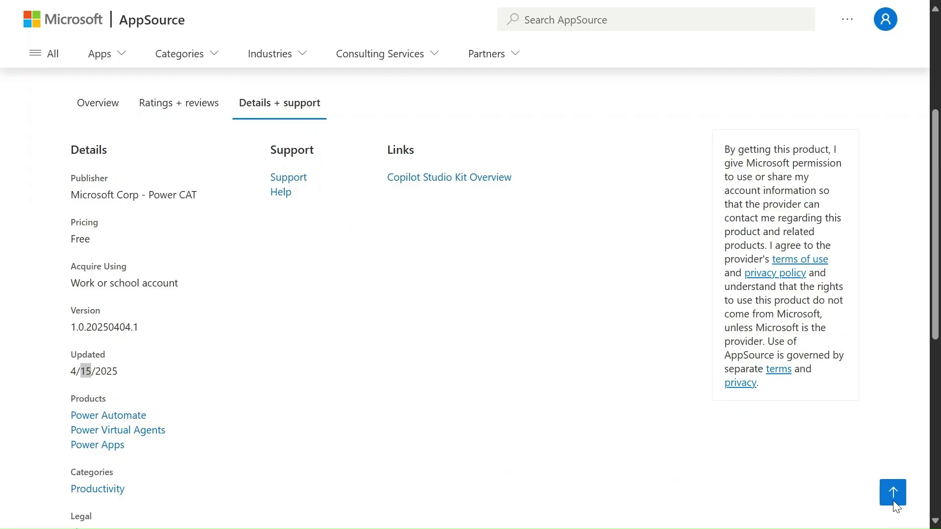
click(160, 287)
Open the Power-CAT-Copilot-Studio-Kit README on GitHub in a new browser tab and read about the kit's capabilities
mouse_move(377, 5)
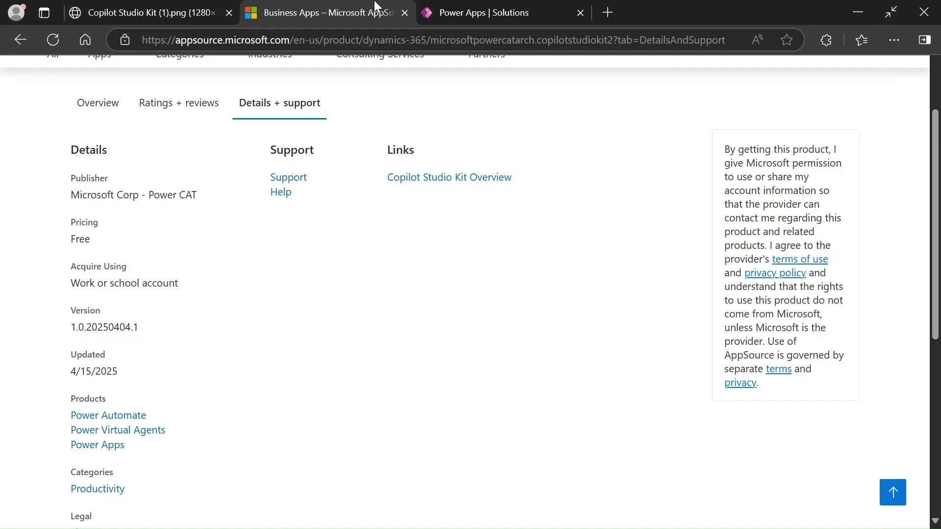
click(609, 13)
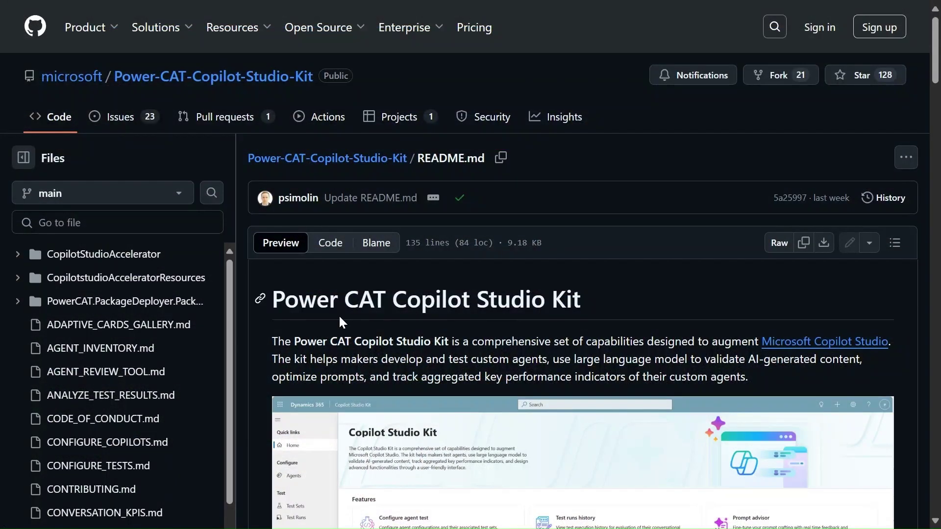
mouse_move(339, 4)
scroll(466, 363, down, 12)
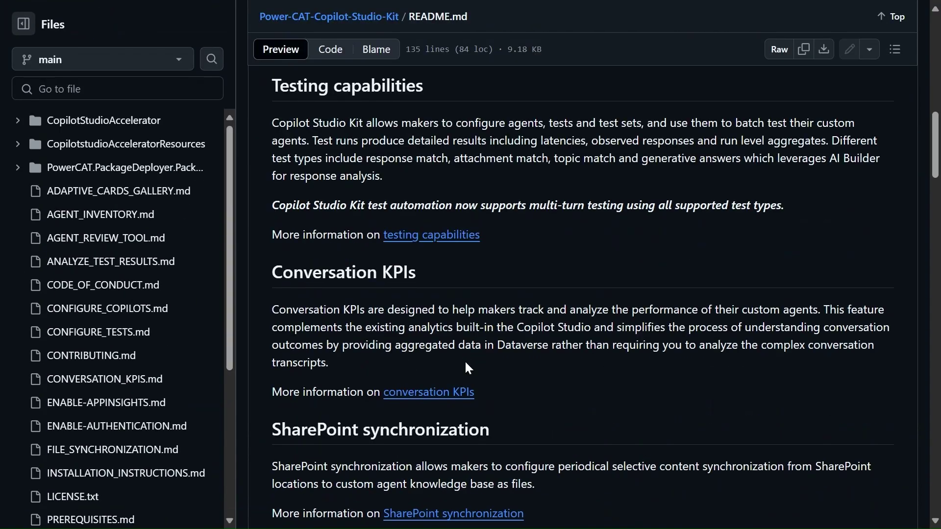
Find the README's setup instructions and documentation, and read the mandatory requirements on the linked Prerequisites page
scroll(531, 475, down, 15)
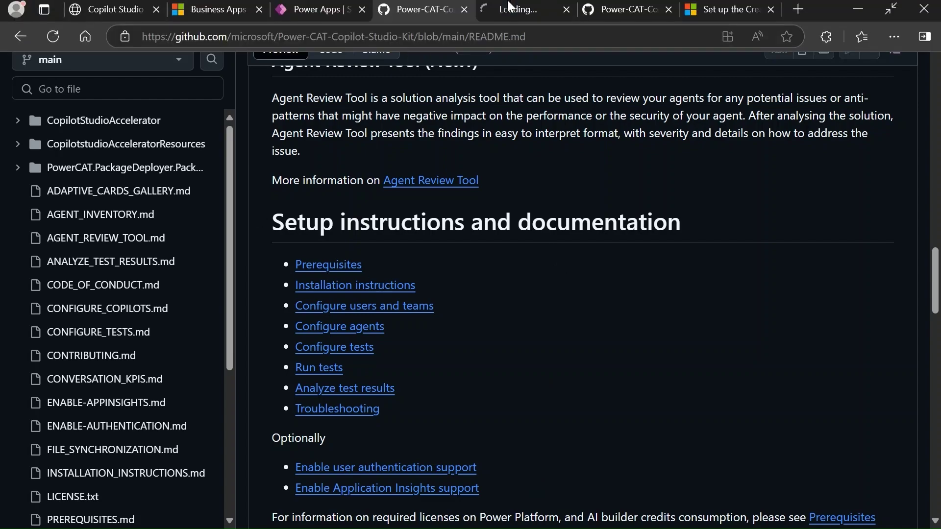
click(510, 9)
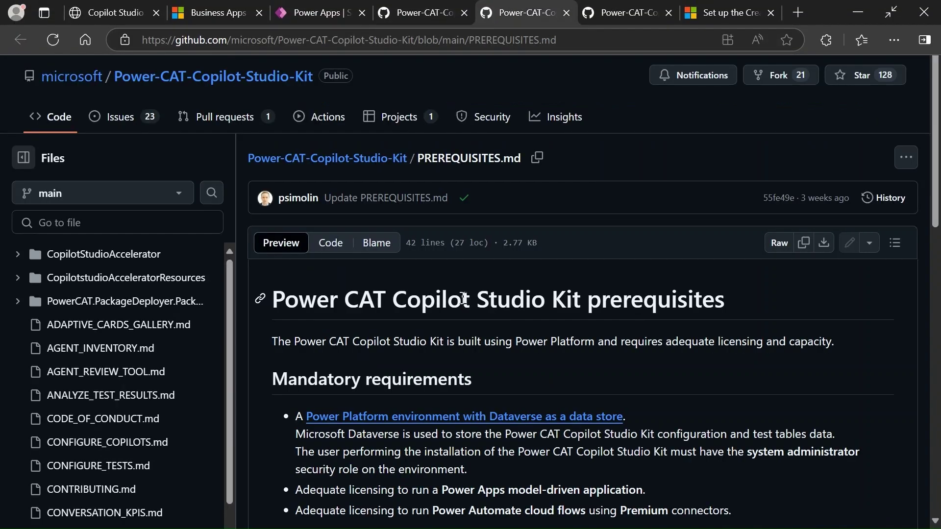
scroll(463, 298, down, 1)
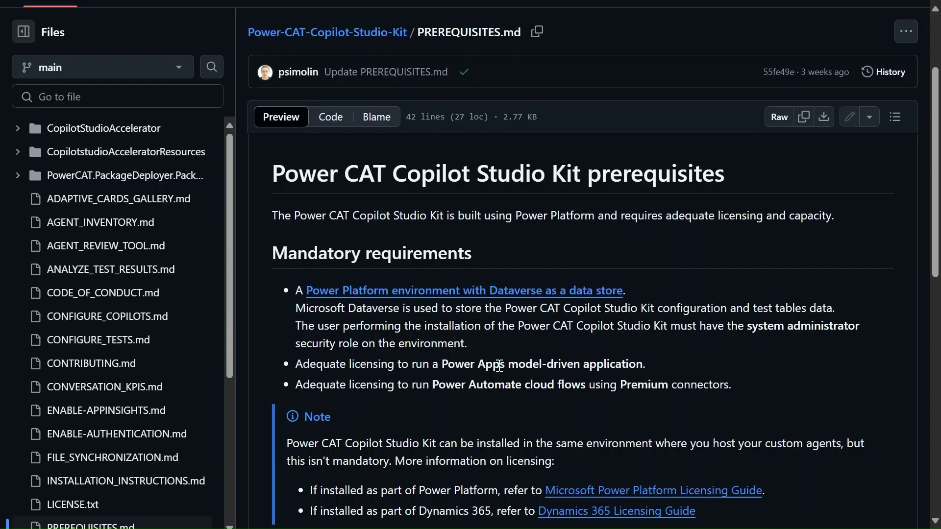
Switch to Power Apps and check which environments have Dataverse, including the current environment's role and type
mouse_move(479, 6)
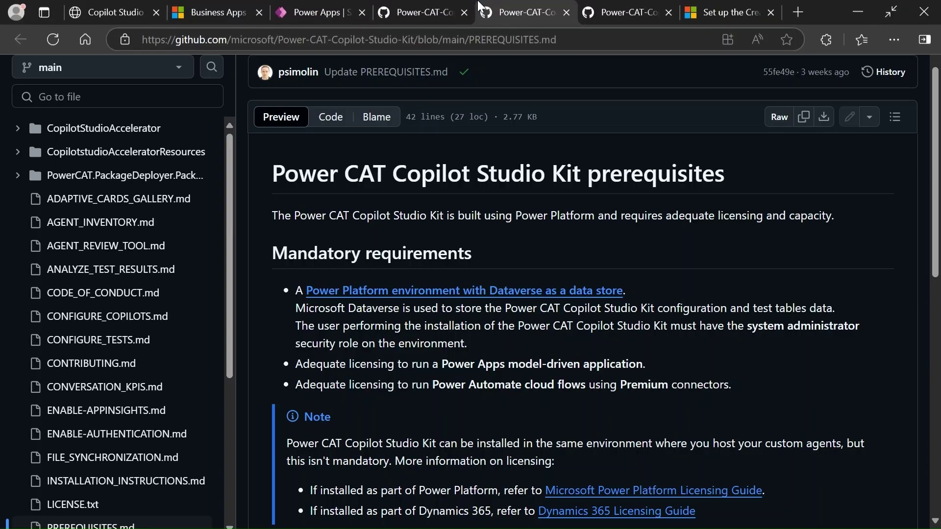
click(329, 5)
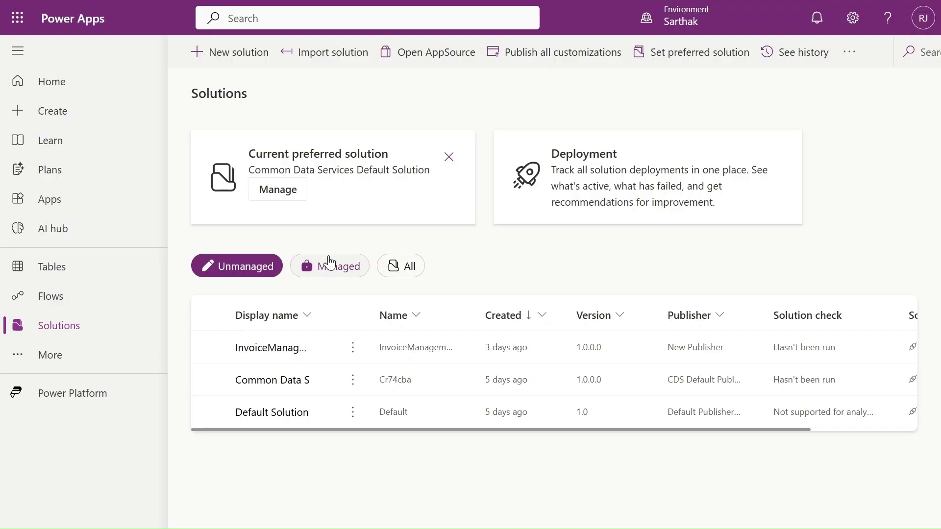
click(708, 25)
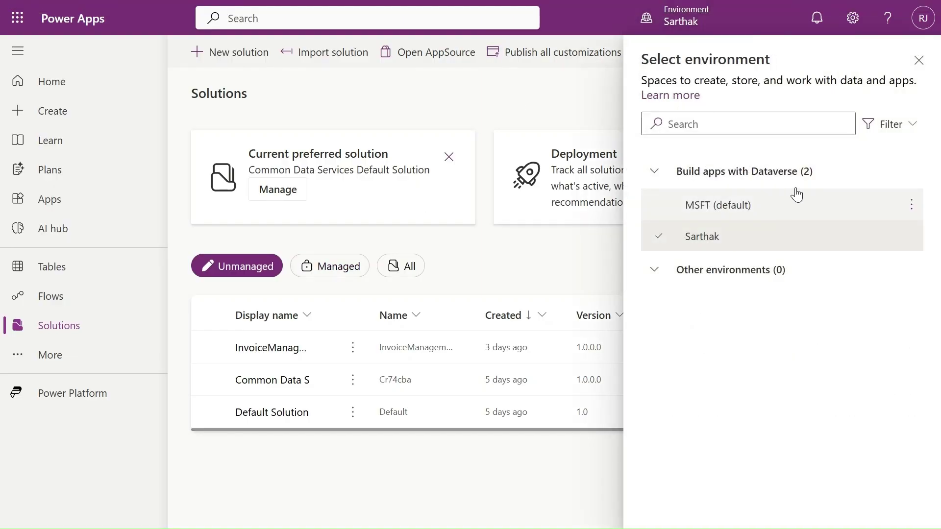
mouse_move(746, 251)
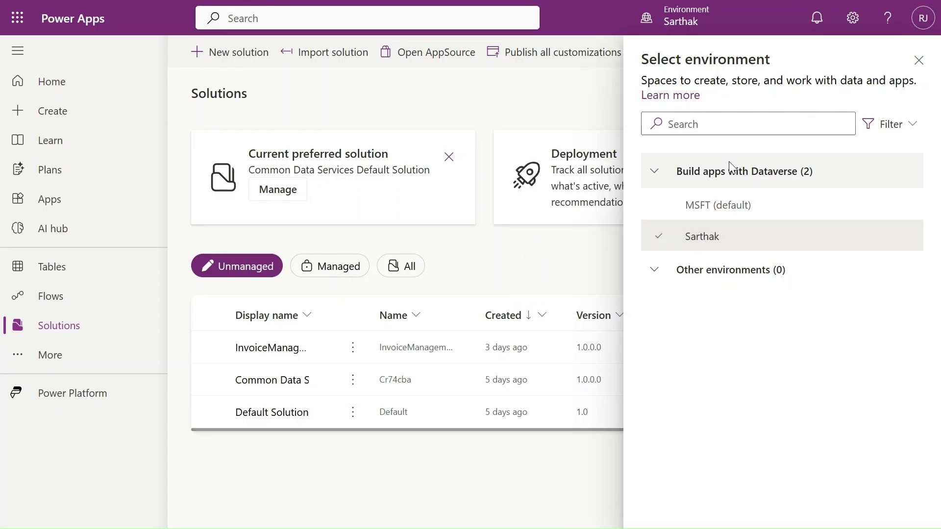
mouse_move(716, 250)
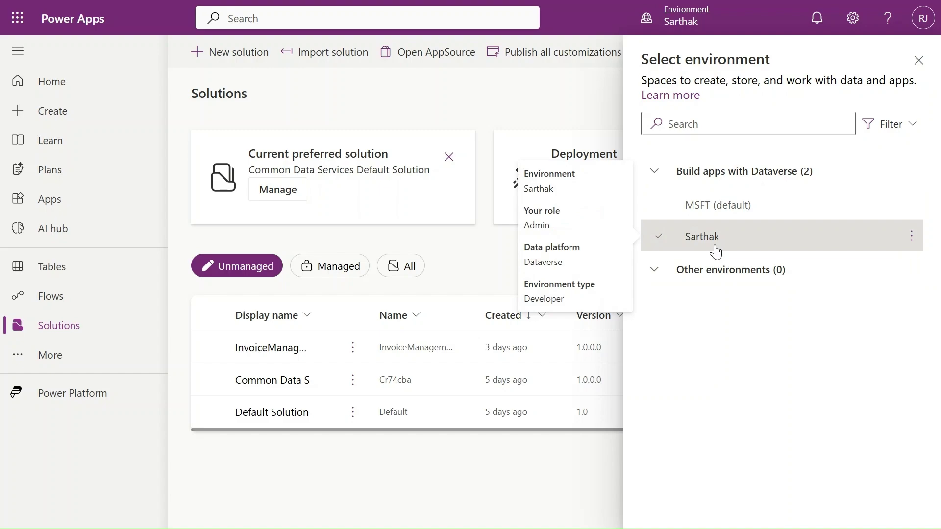
Return to PREREQUISITES.md on GitHub and read the licensing requirements and the installation note
mouse_move(563, 2)
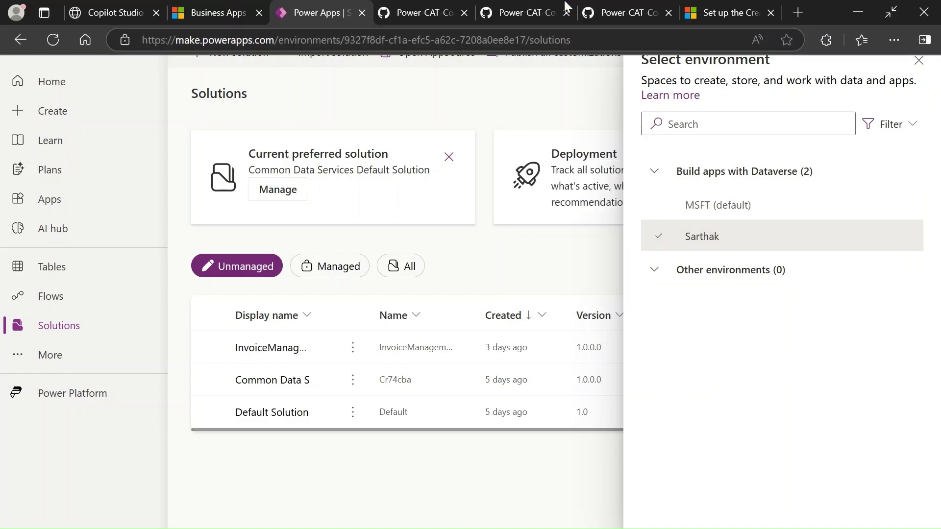
click(609, 12)
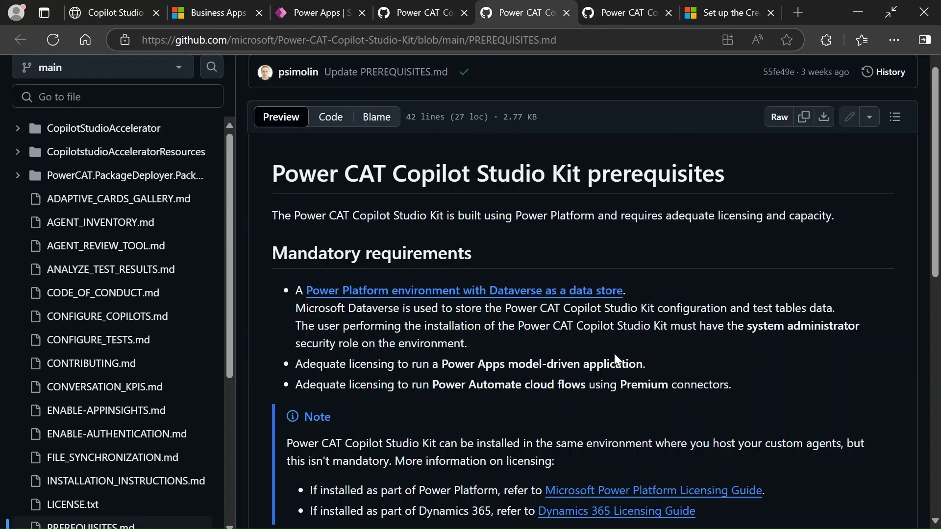
scroll(417, 307, down, 1)
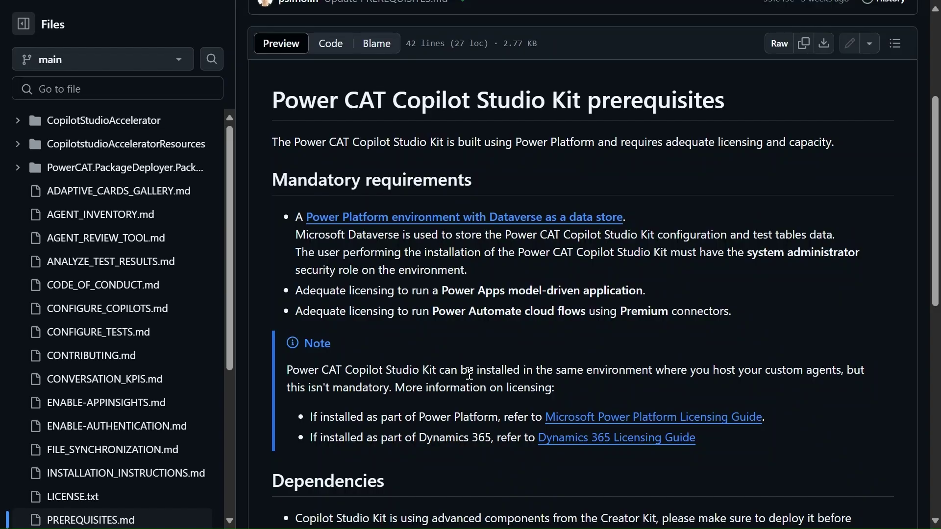
From the Dependencies section, open the Creator Kit installation instructions and read the prerequisites and the manual installation steps
scroll(469, 375, down, 2)
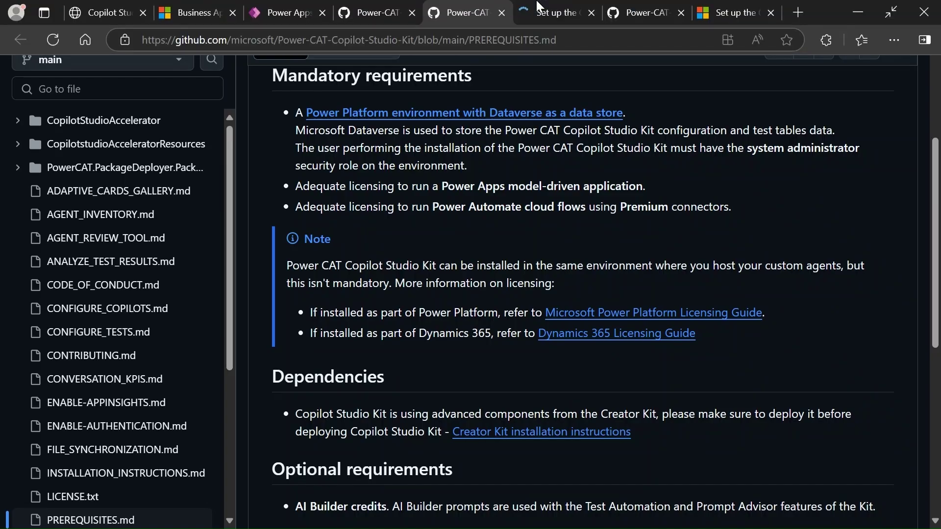
click(539, 9)
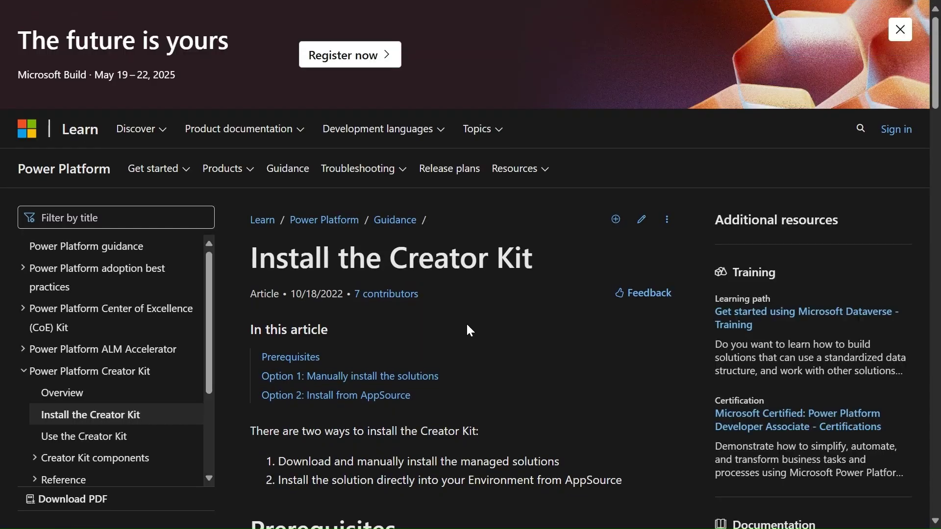
scroll(483, 447, down, 4)
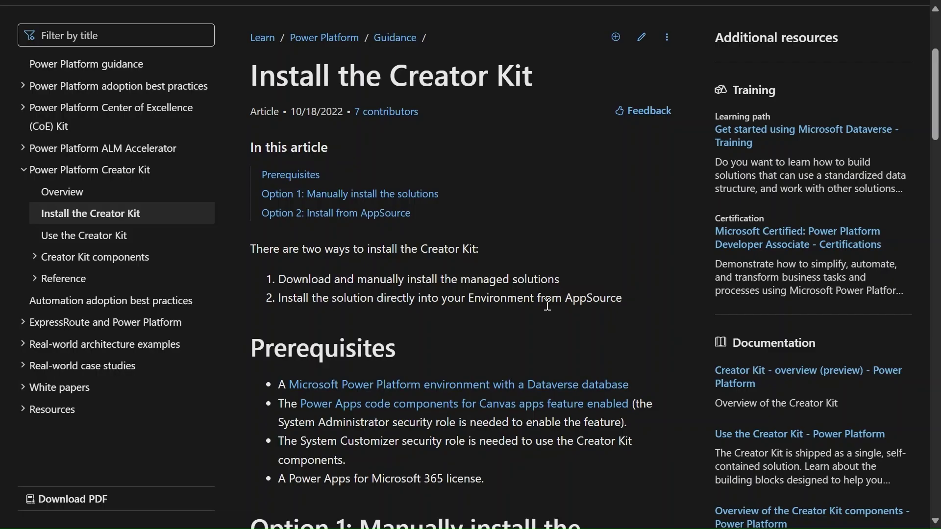
scroll(431, 314, down, 5)
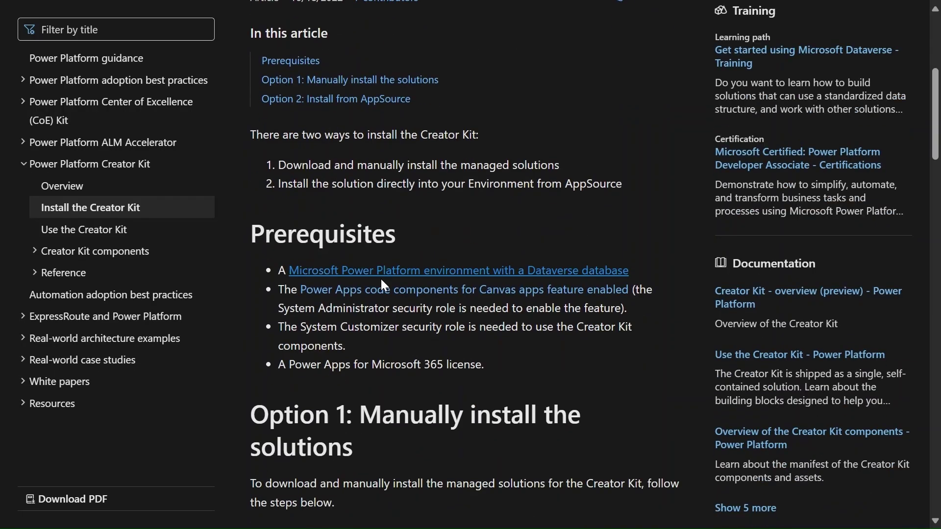
scroll(382, 281, down, 4)
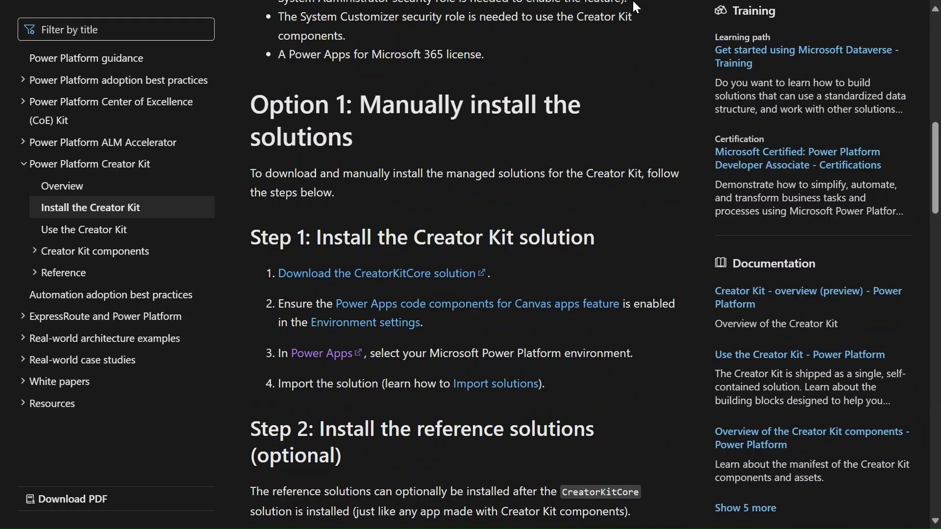
Return to Power Apps, close the environment selection, and open the Power Platform admin center from the settings
mouse_move(461, 4)
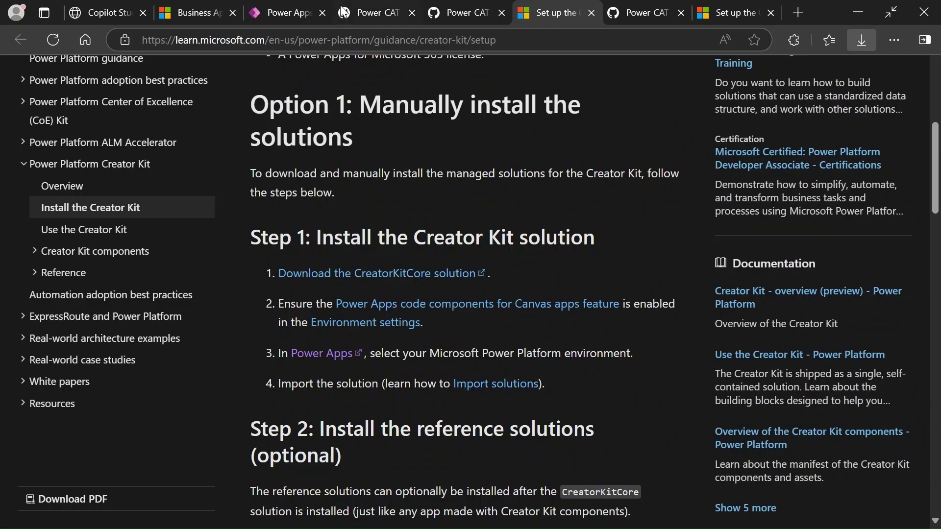
click(304, 12)
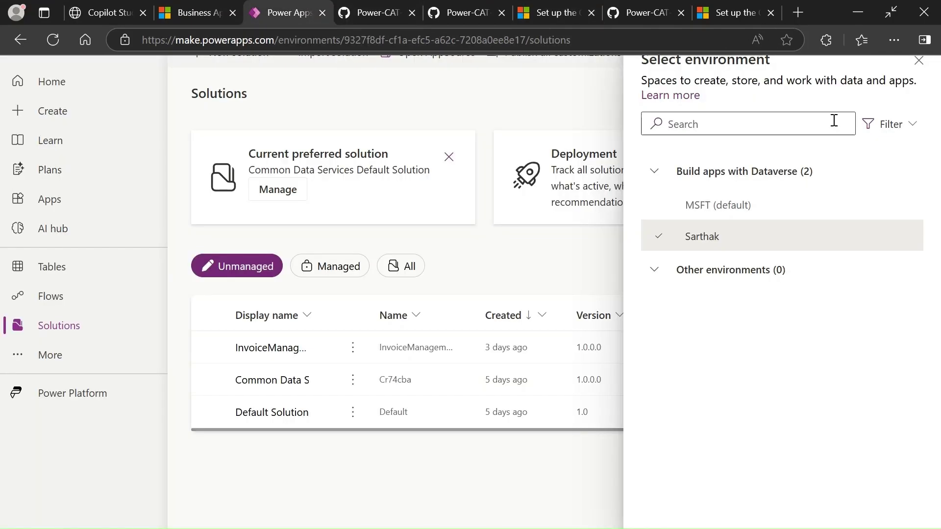
click(919, 61)
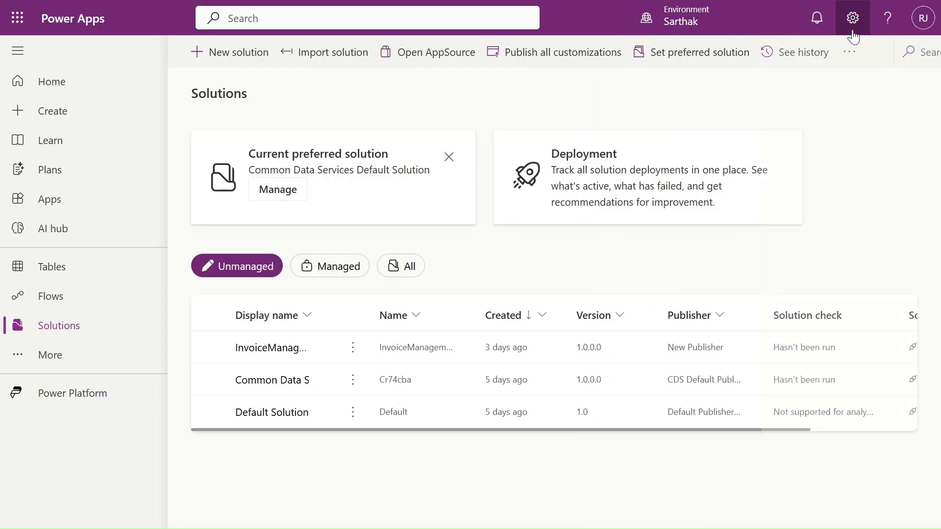
click(853, 18)
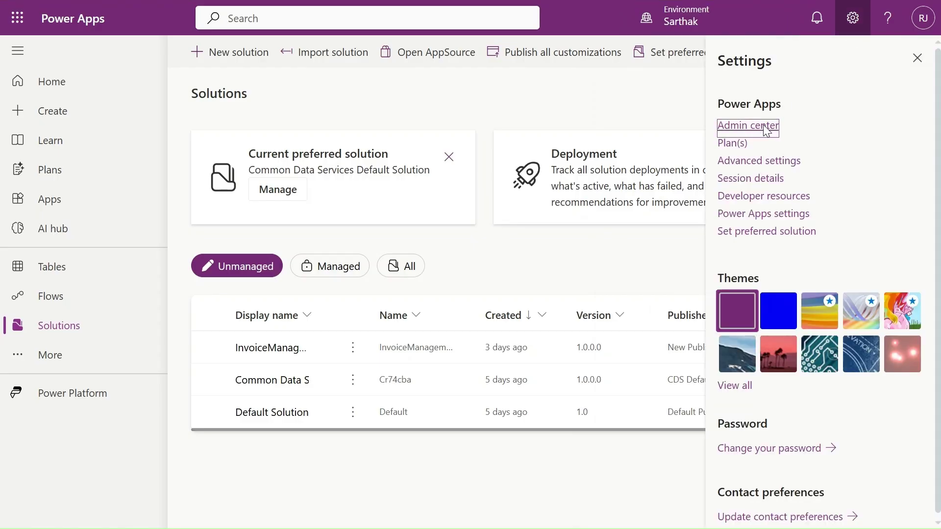
click(764, 126)
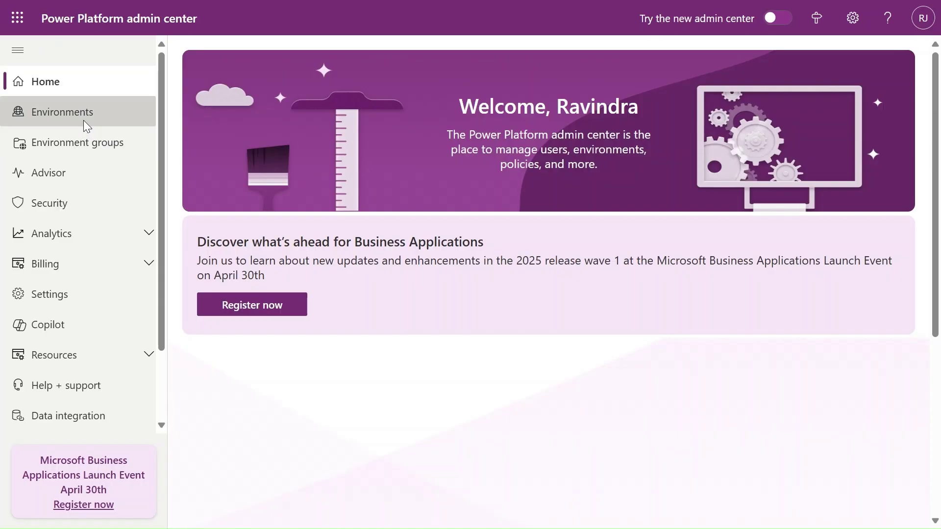
Open the Features page in the product settings of the Developer environment
click(84, 125)
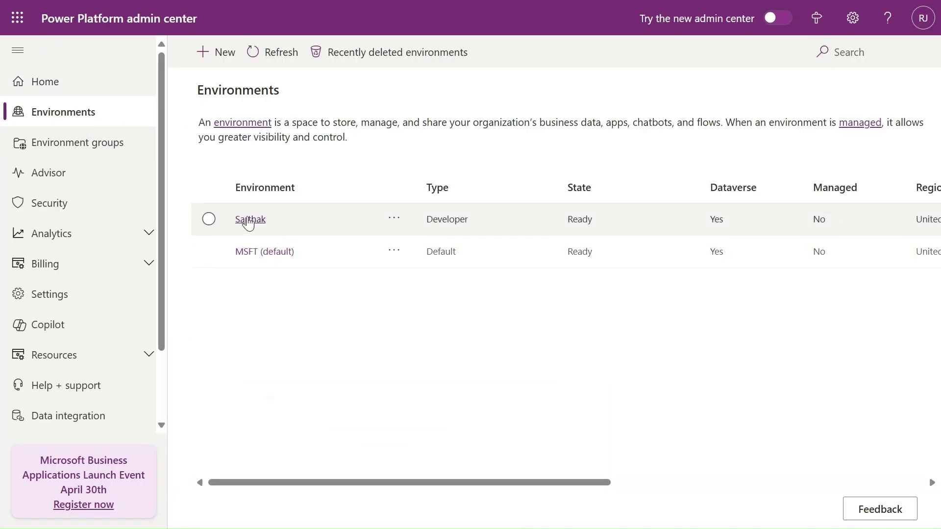
click(249, 220)
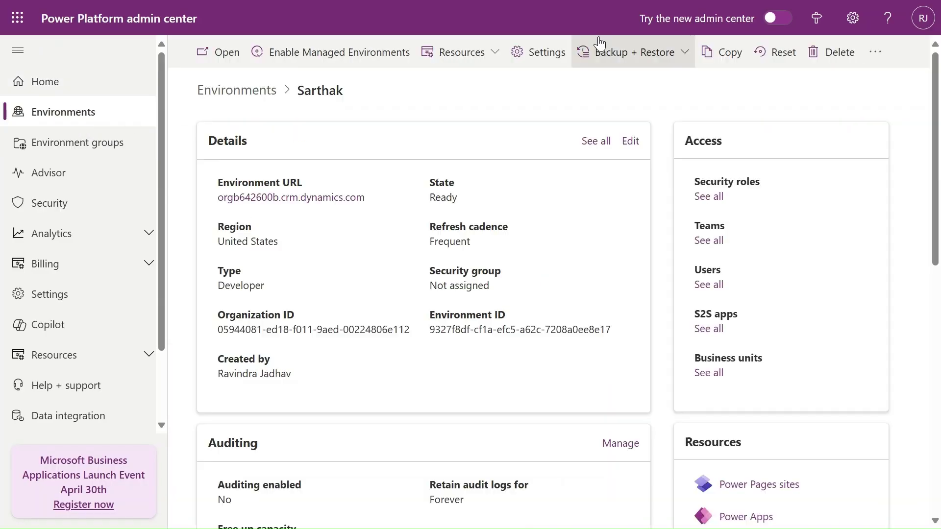
click(527, 54)
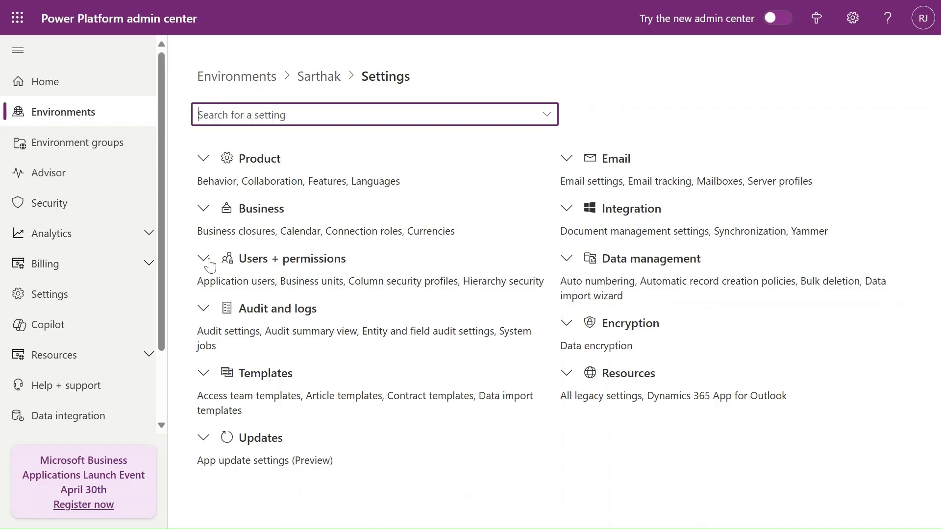
click(207, 156)
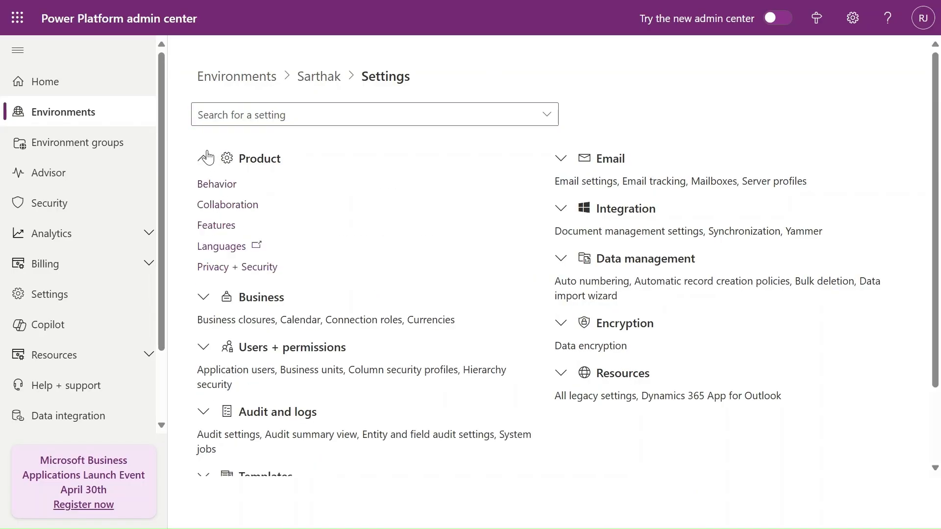
click(217, 227)
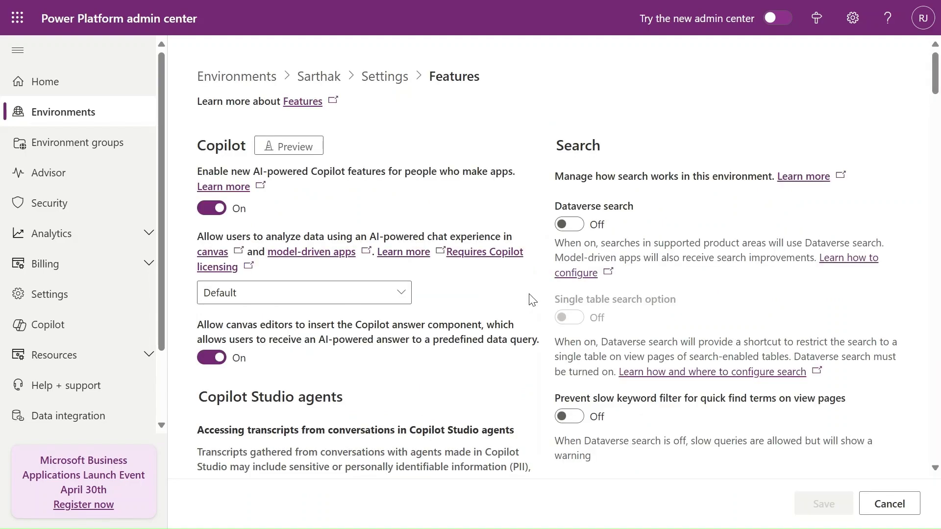
Search the Features page for "code" and check the setting Allow publishing of canvas apps with code components
scroll(449, 403, down, 15)
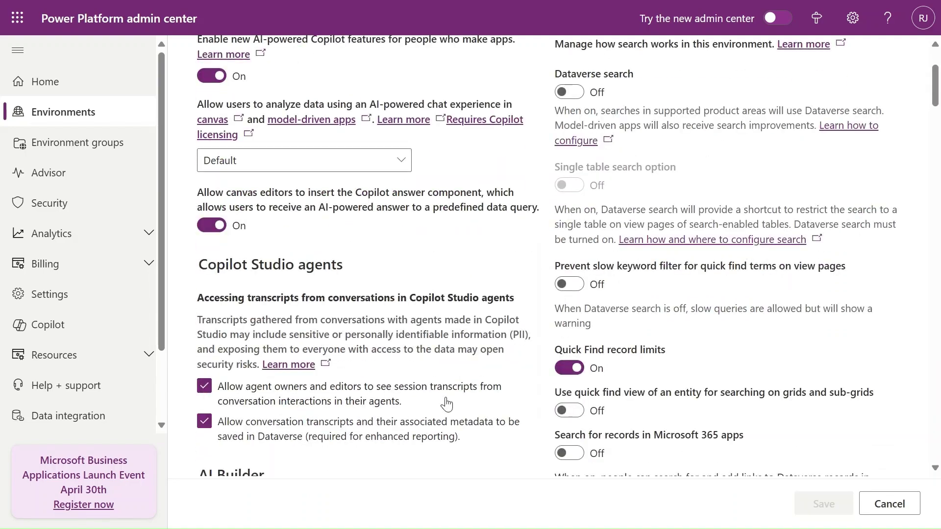
scroll(613, 202, up, 1)
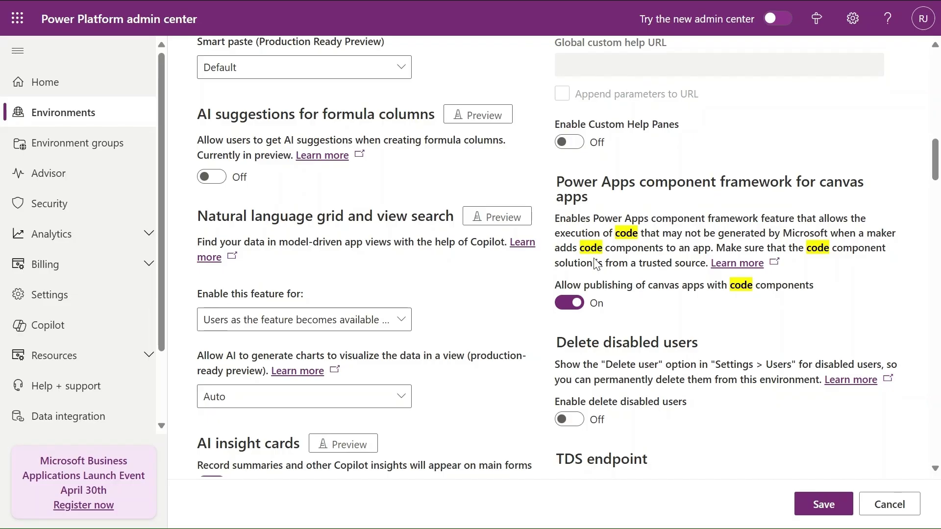
scroll(593, 336, down, 8)
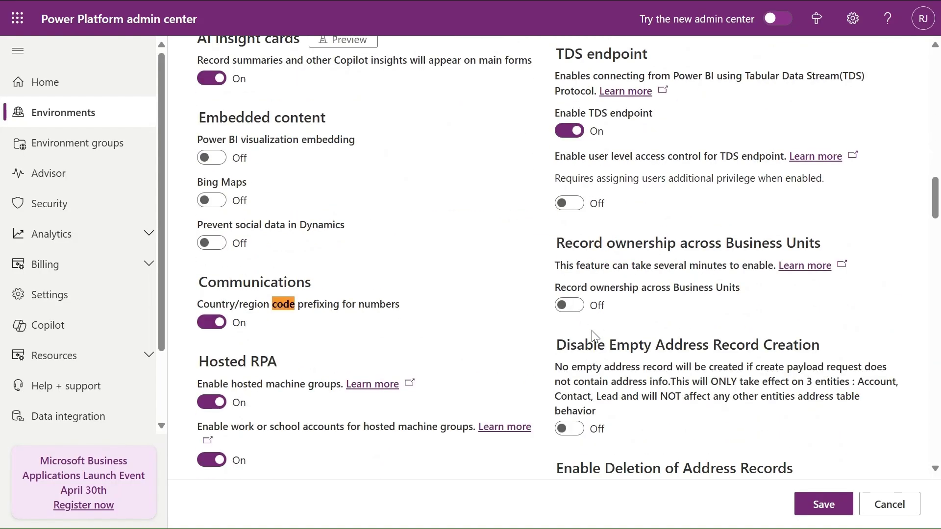
scroll(593, 336, down, 10)
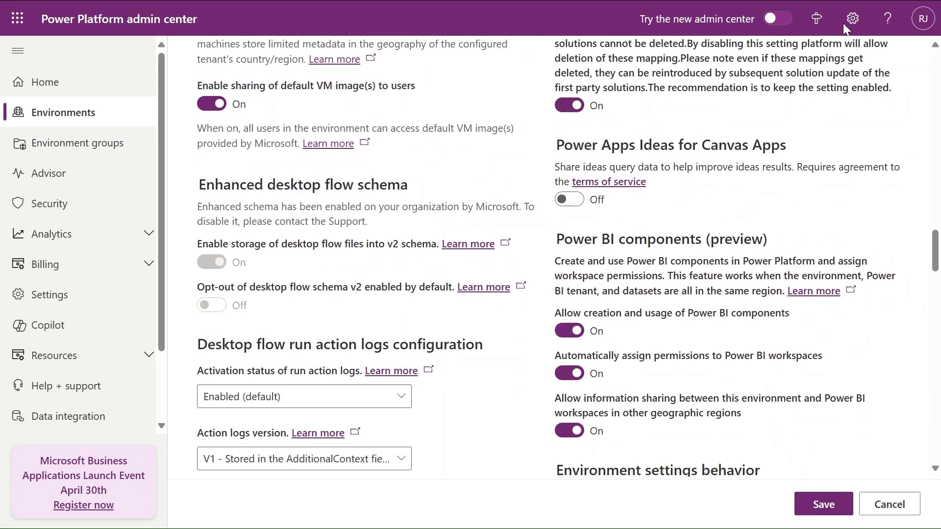
key(Return)
key(Return)
key(Return)
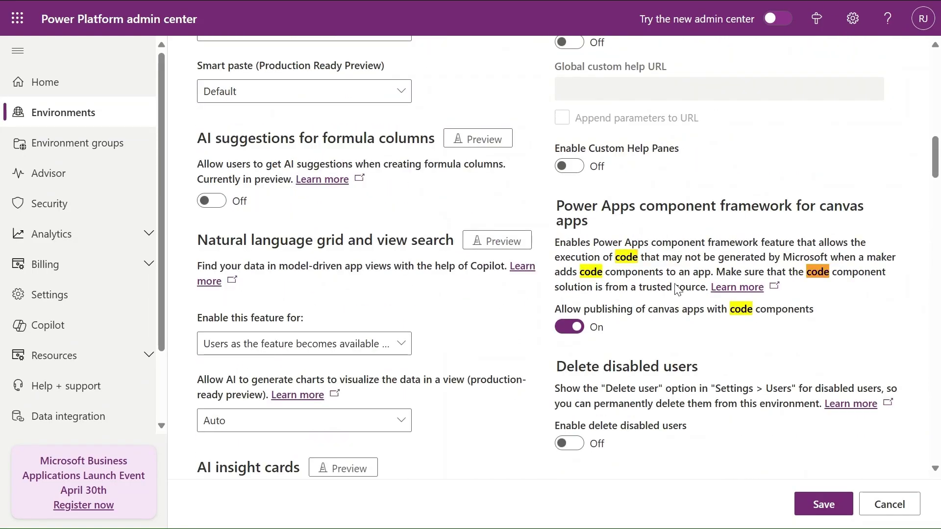
Return to the Creator Kit setup page on Microsoft Learn and read the remaining steps for importing the solution
mouse_move(514, 0)
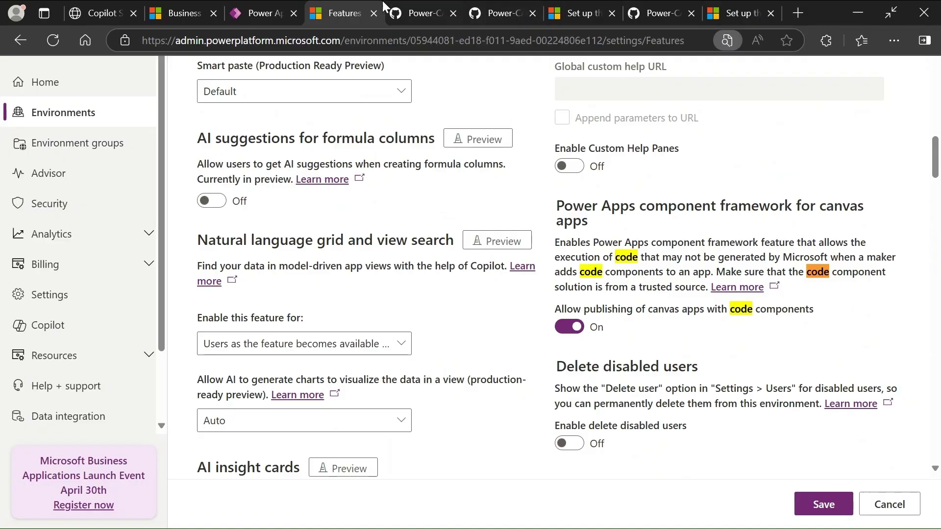
click(242, 4)
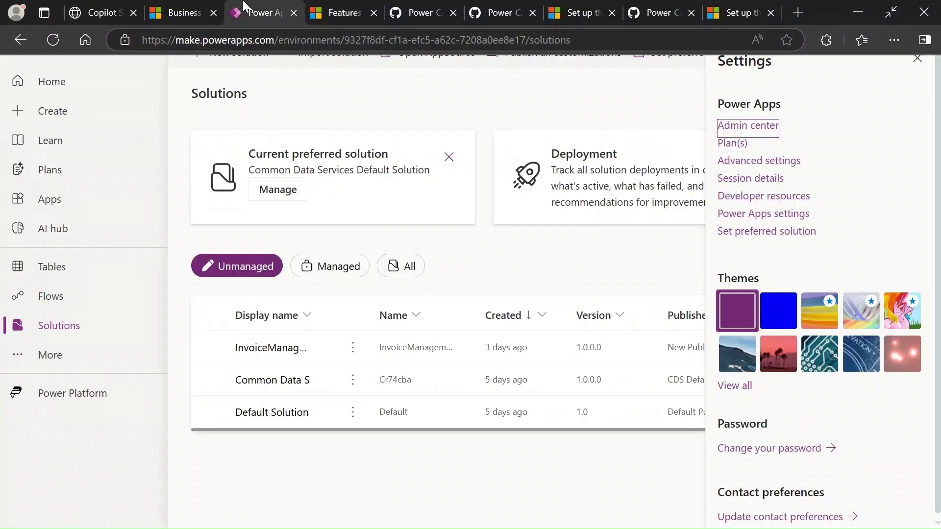
click(343, 12)
click(571, 13)
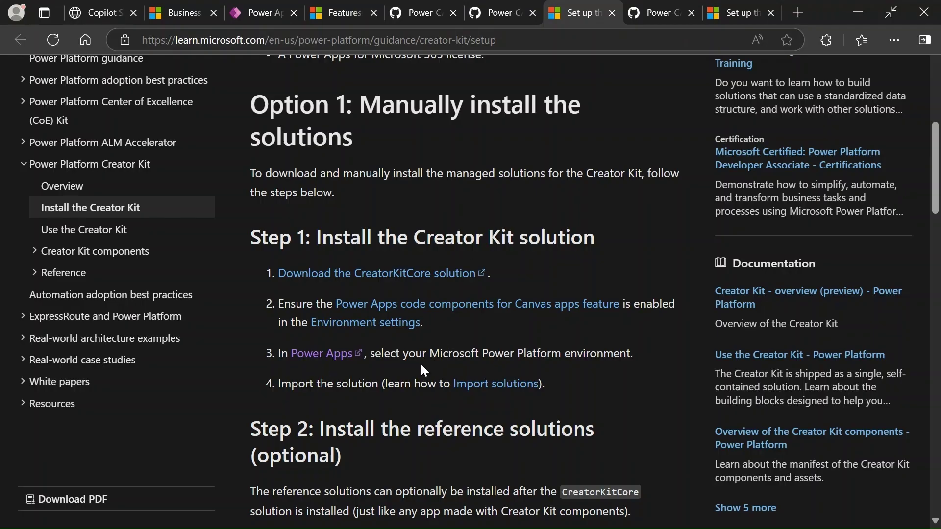
key(F11)
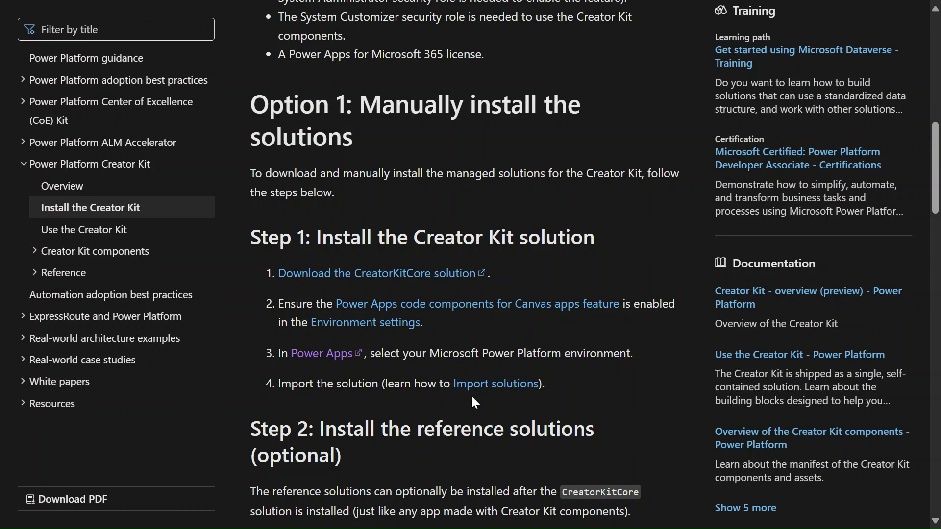
Switch to Power Apps, close the settings pane, and import the solution CreatorKitCore_1_0_20250310_1_managed.zip into the current environment
click(260, 4)
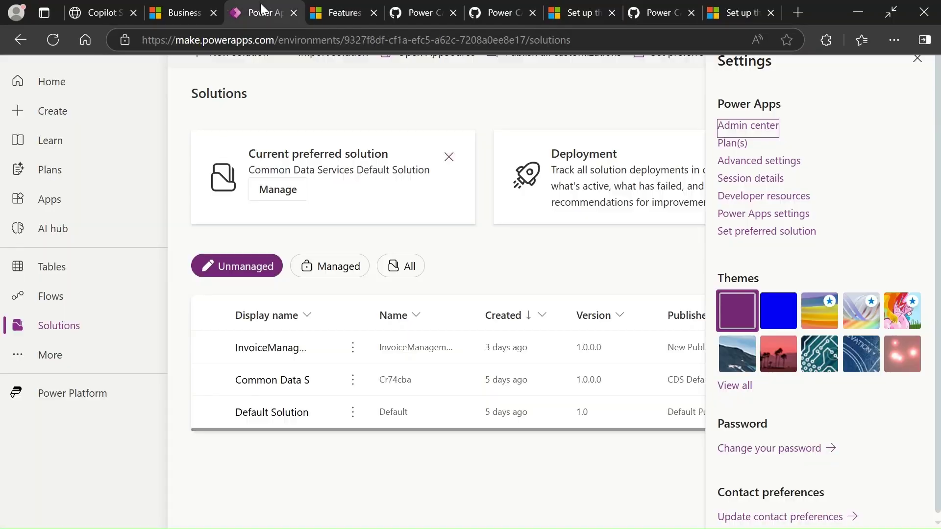
click(912, 65)
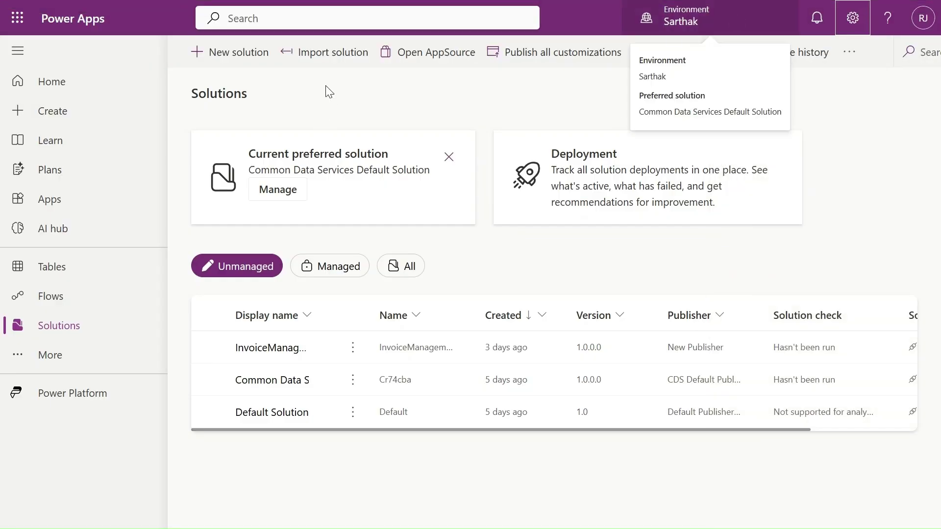
click(314, 58)
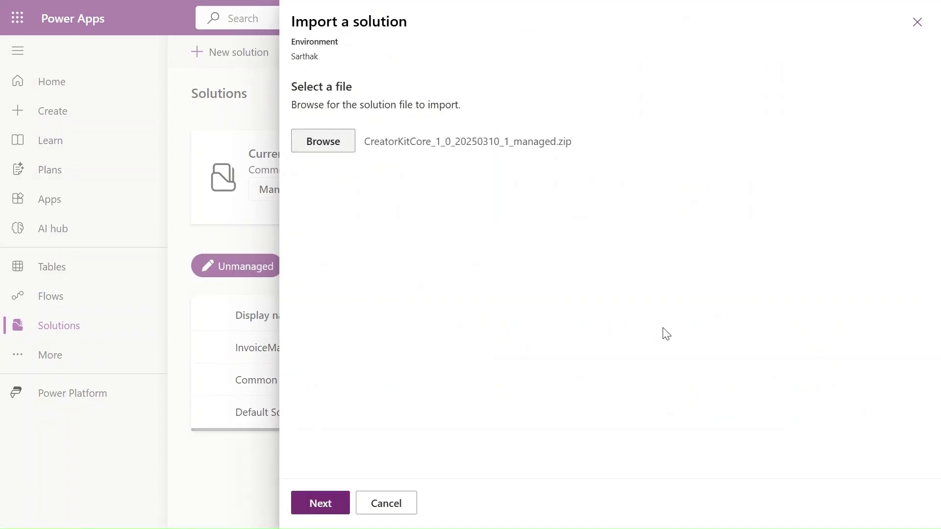
click(321, 504)
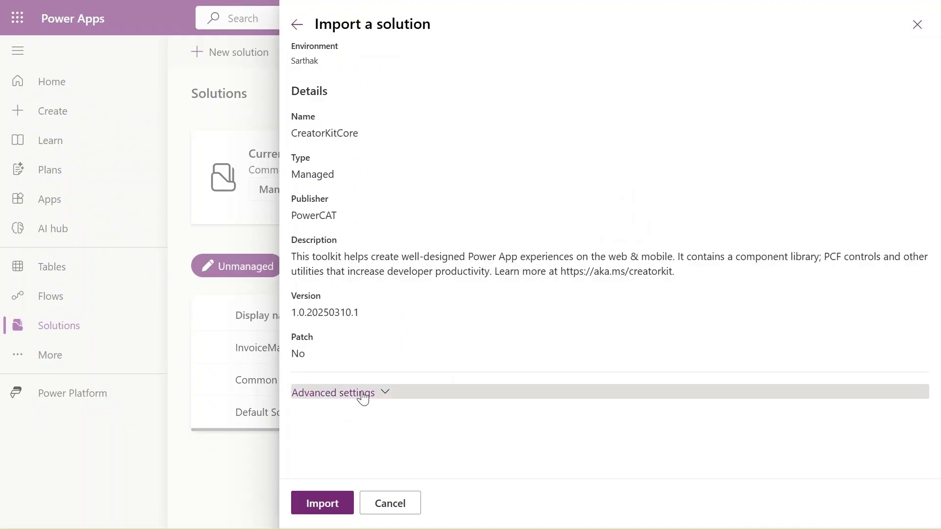
click(361, 395)
click(334, 506)
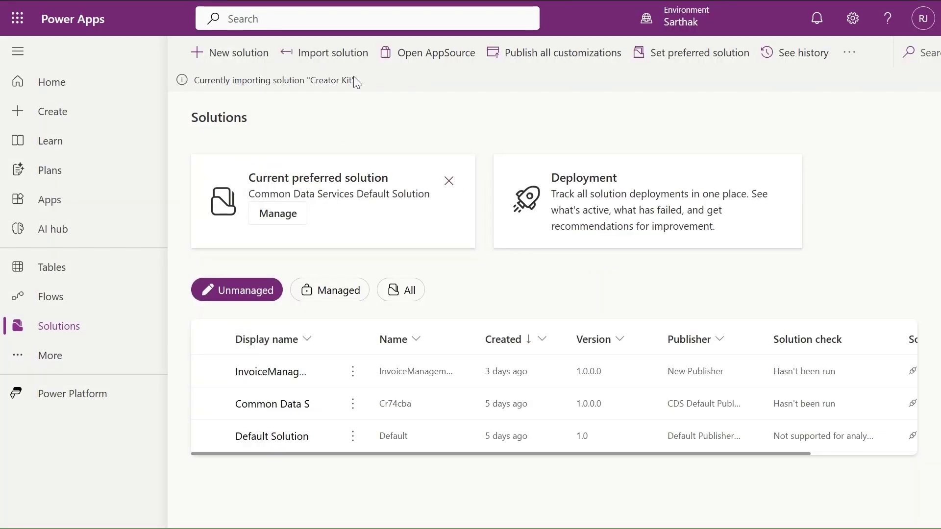
Switch to PREREQUISITES.md on GitHub and read the optional requirements, connector requirements and next step
click(456, 3)
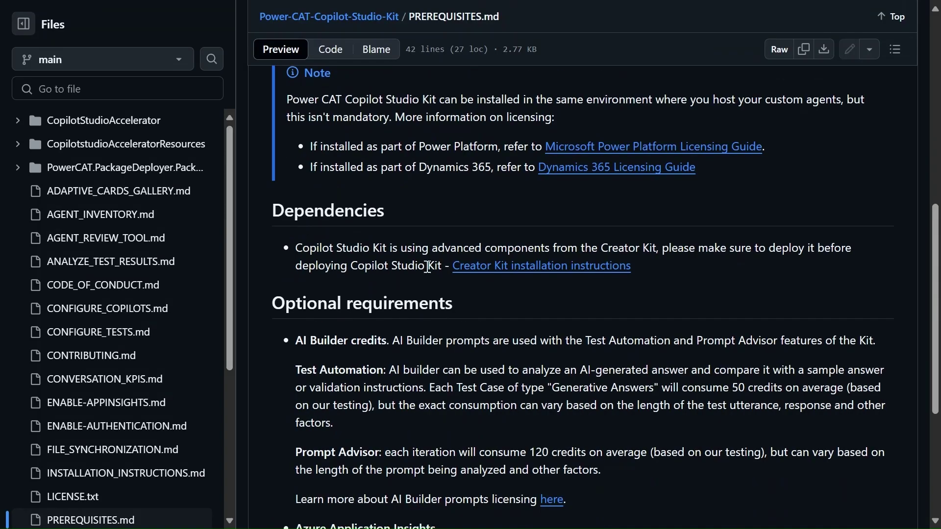
scroll(428, 266, down, 2)
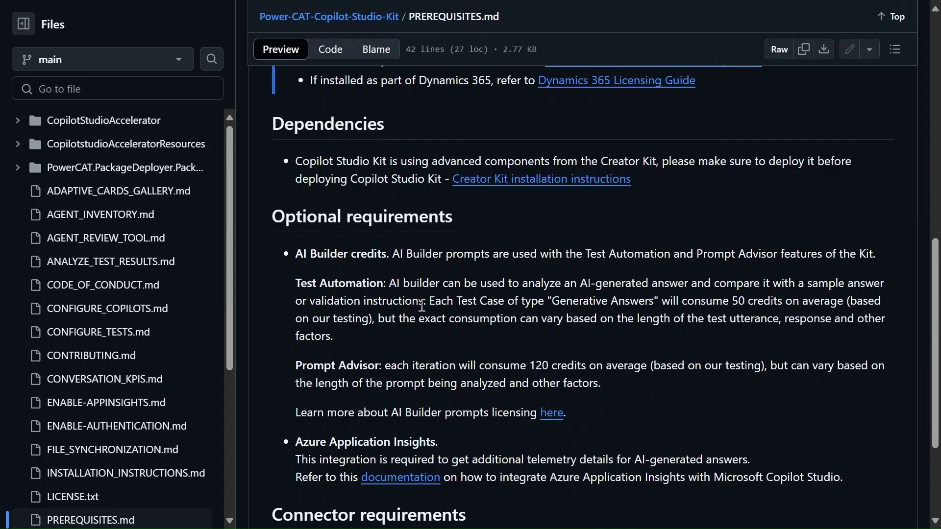
scroll(422, 304, down, 3)
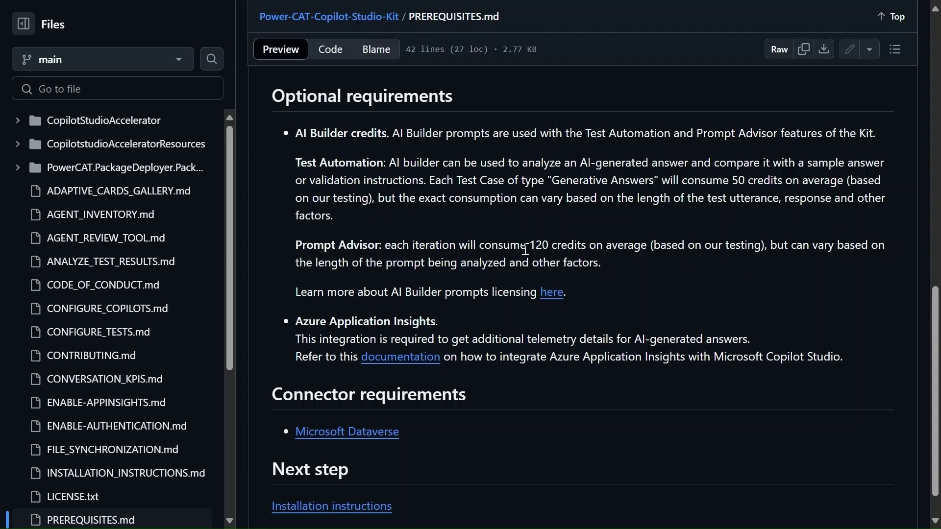
Switch to the Power Platform admin center and look through the Dataverse analytics report
mouse_move(377, 5)
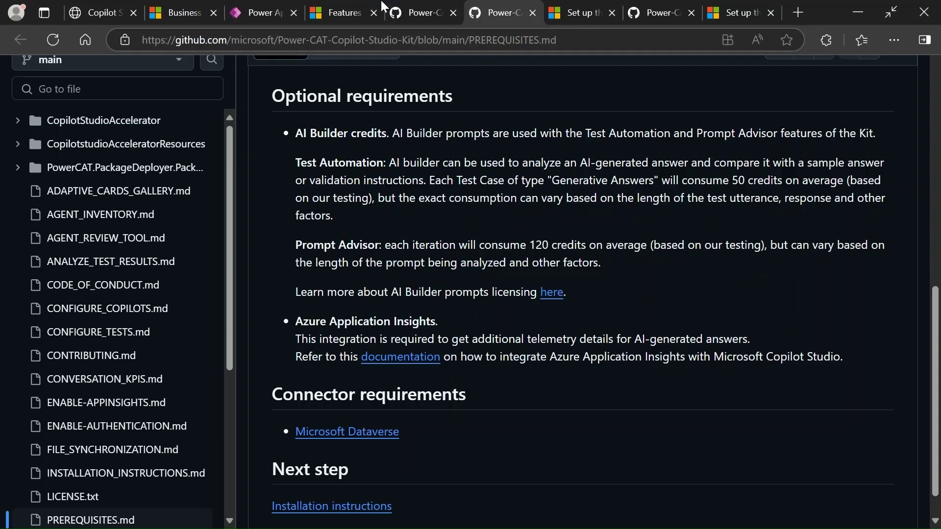
click(340, 8)
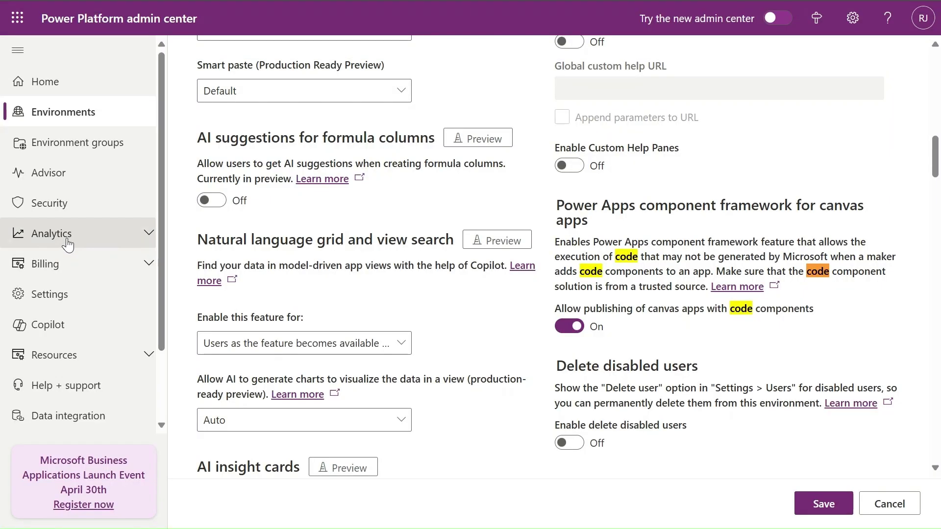
click(67, 245)
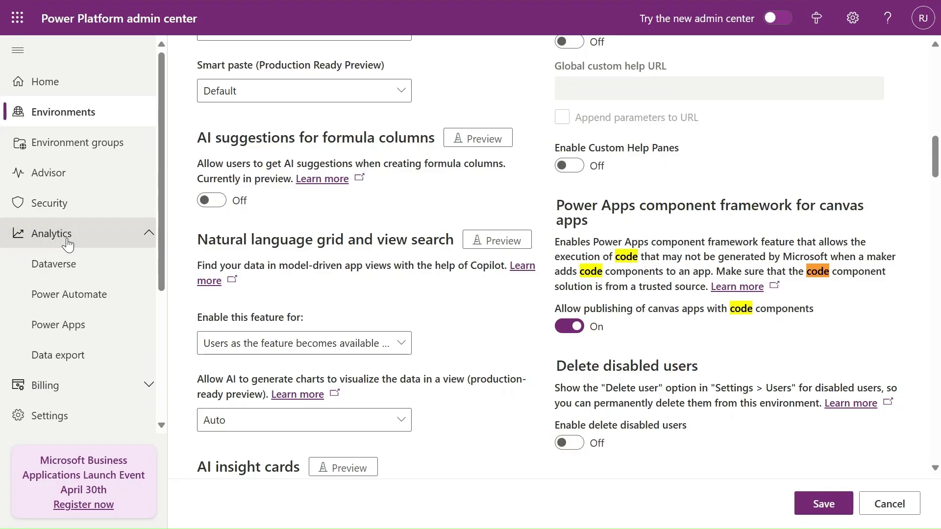
click(67, 270)
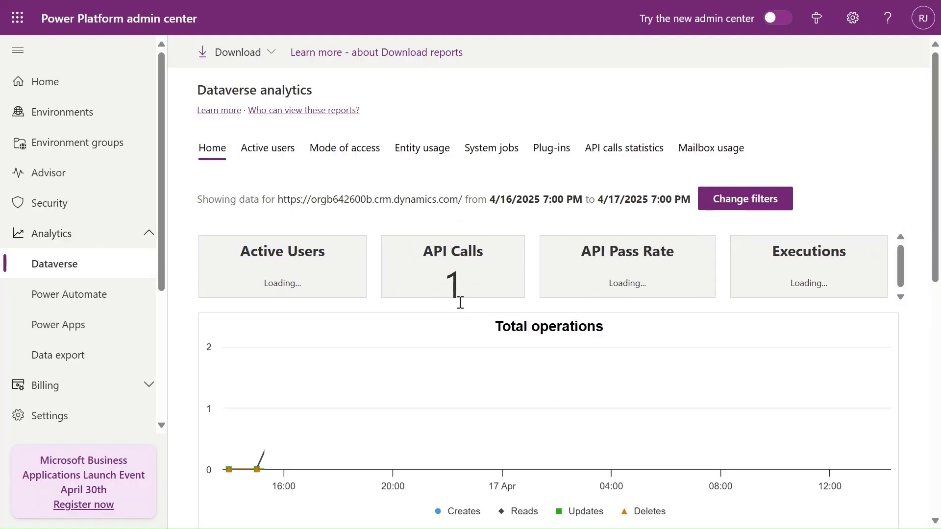
scroll(461, 308, down, 7)
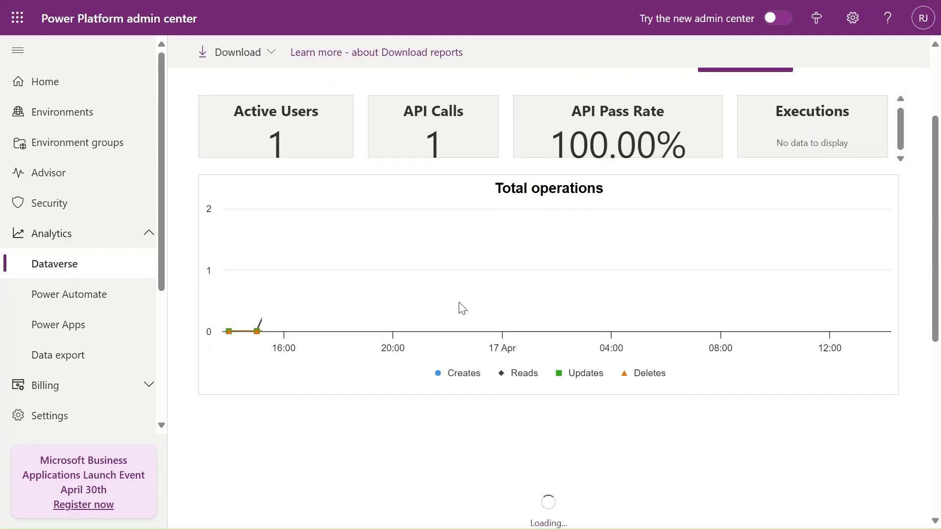
scroll(461, 308, up, 7)
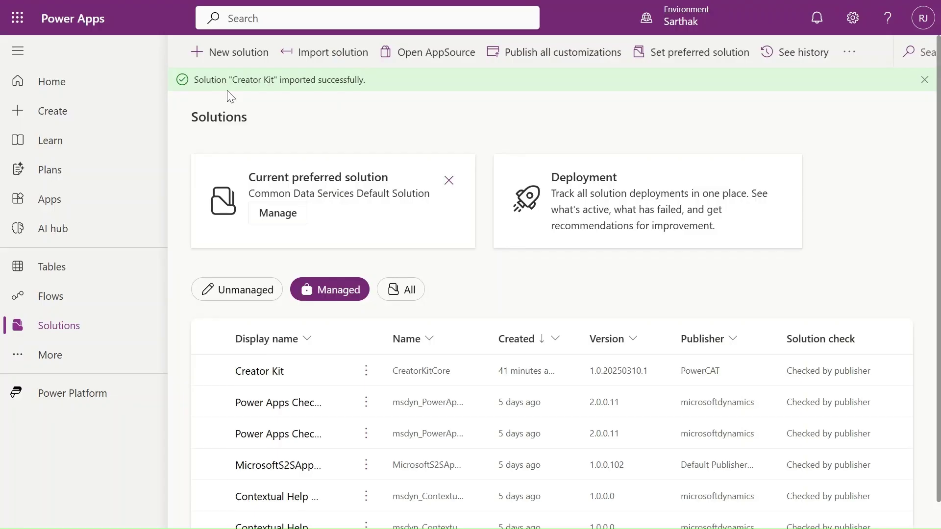
Read the download and CopilotStudioAccelerator.zip installation steps in INSTALLATION_INSTRUCTIONS.md on GitHub, and return to the Power Apps solutions
mouse_move(539, 6)
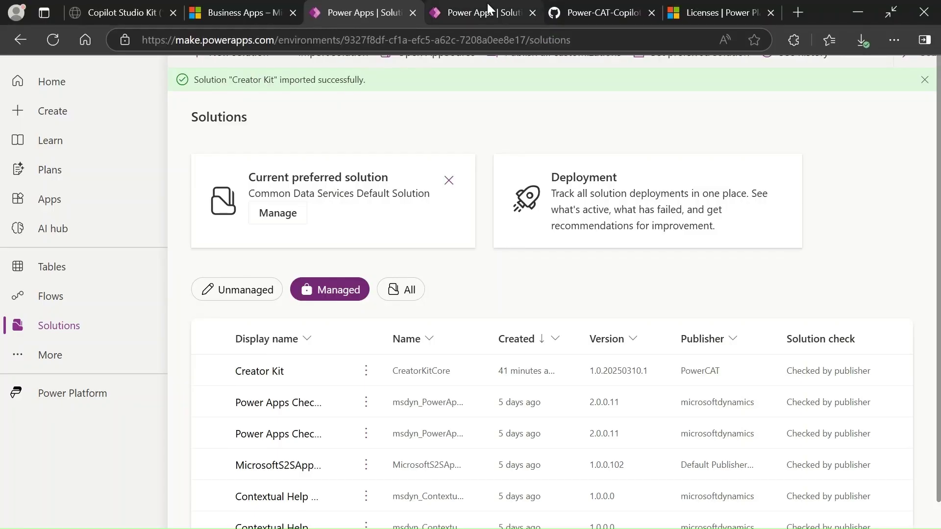
click(586, 2)
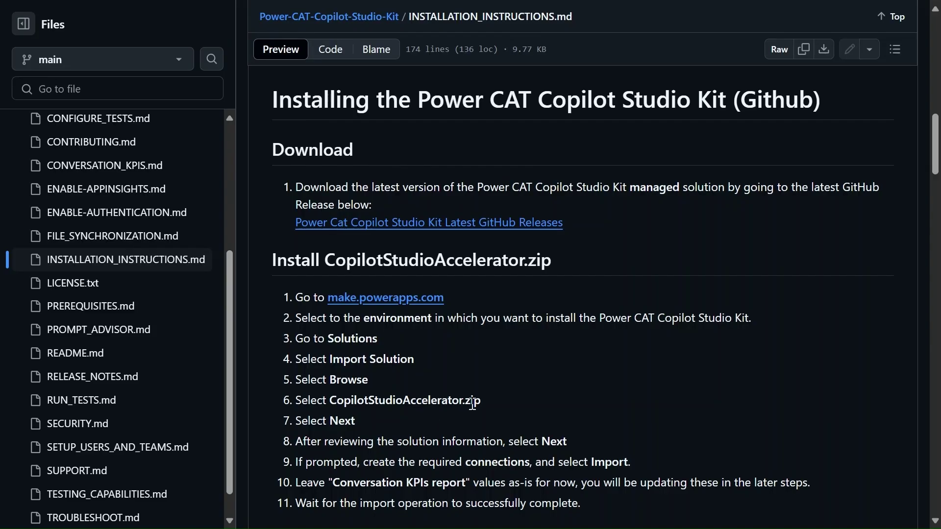
mouse_move(332, 5)
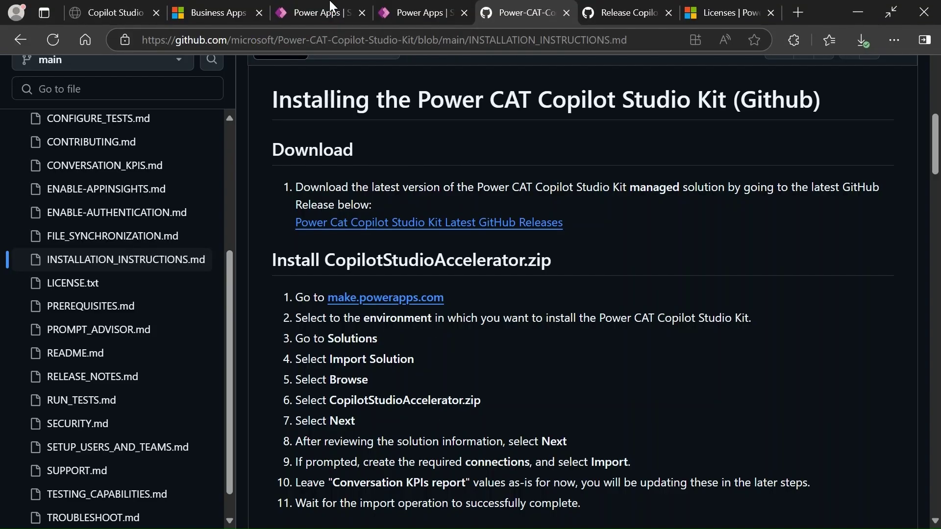
click(319, 13)
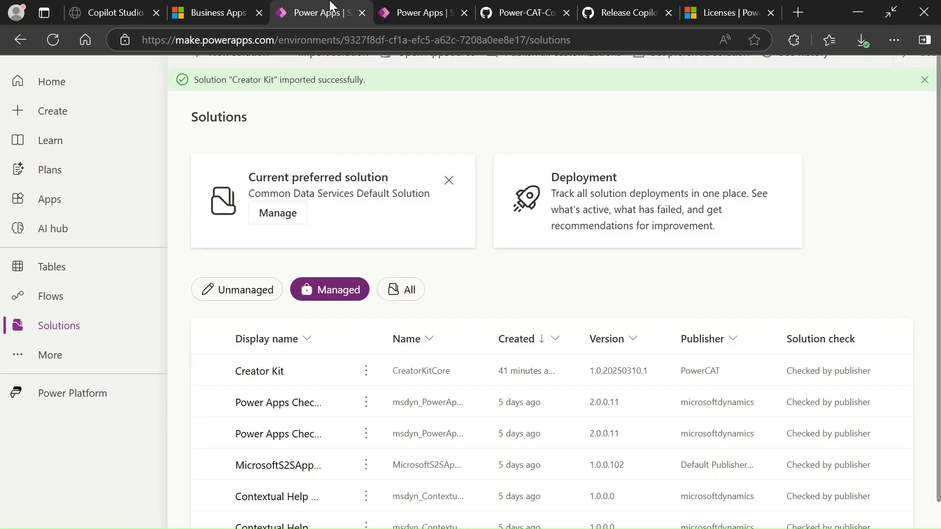
Examine the downloadable assets of the Copilot Studio Accelerator April 2025 release on GitHub, and go back to the Power Apps solutions
click(620, 10)
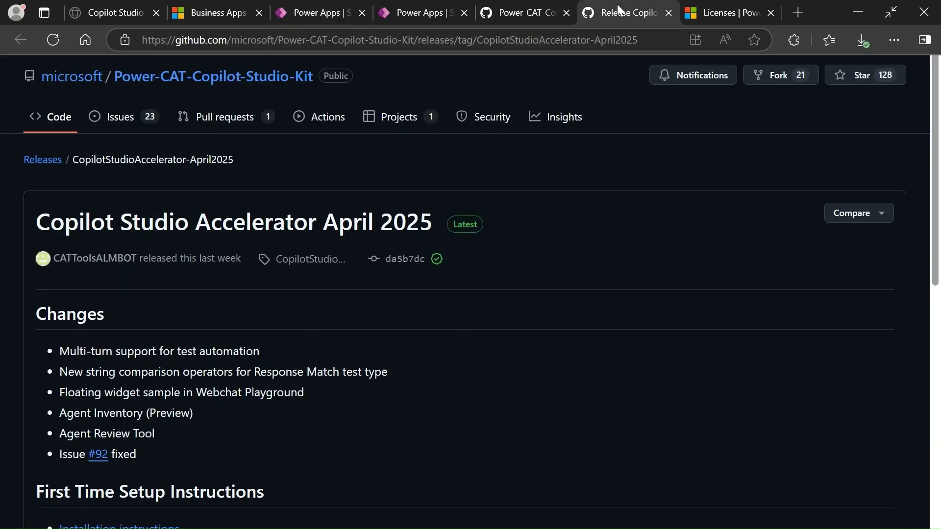
scroll(254, 337, down, 8)
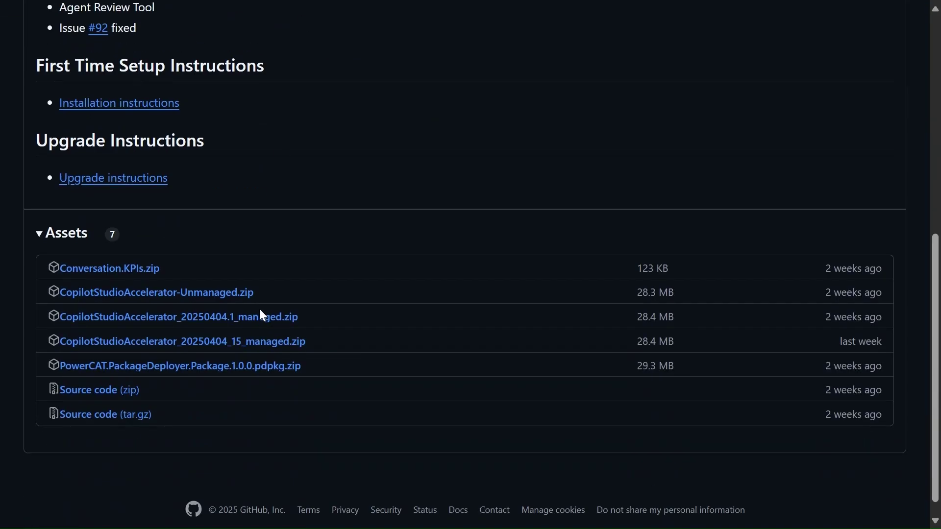
mouse_move(426, 2)
click(314, 3)
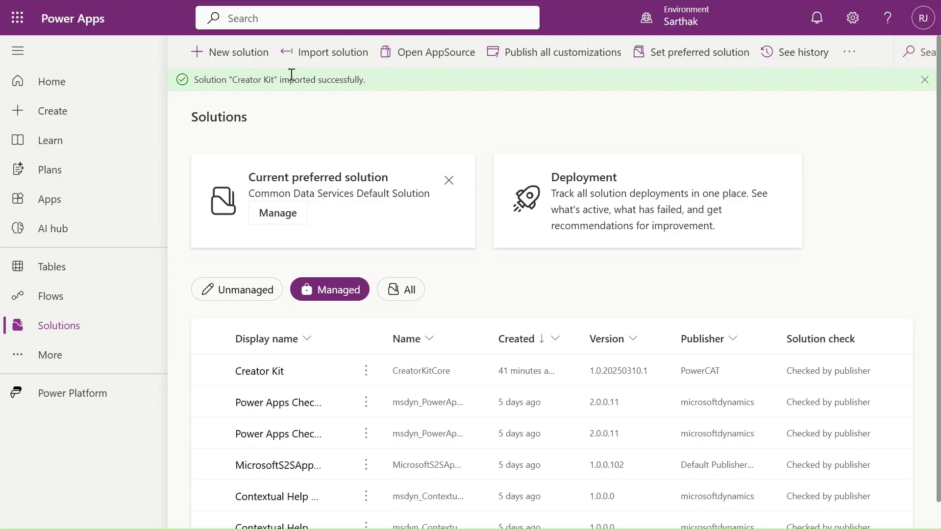
Start importing the CopilotStudioAccelerator solution with plugin steps and flows enabled, and accept its Power Platform for Admins, Dataverse and SharePoint connections
click(323, 53)
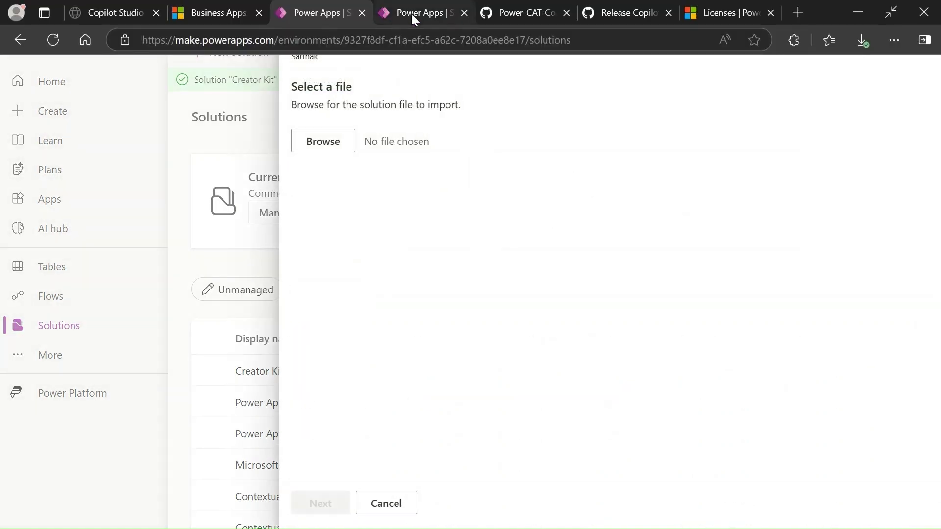
click(411, 13)
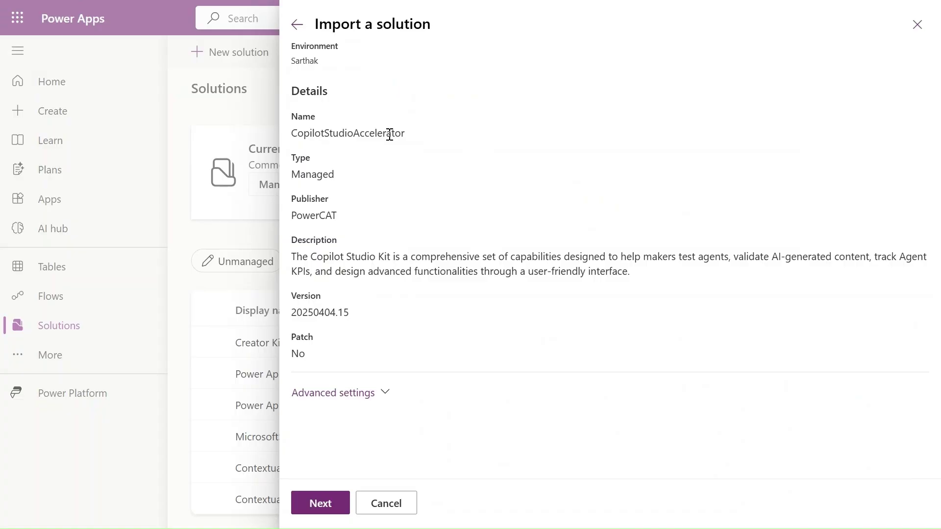
click(353, 395)
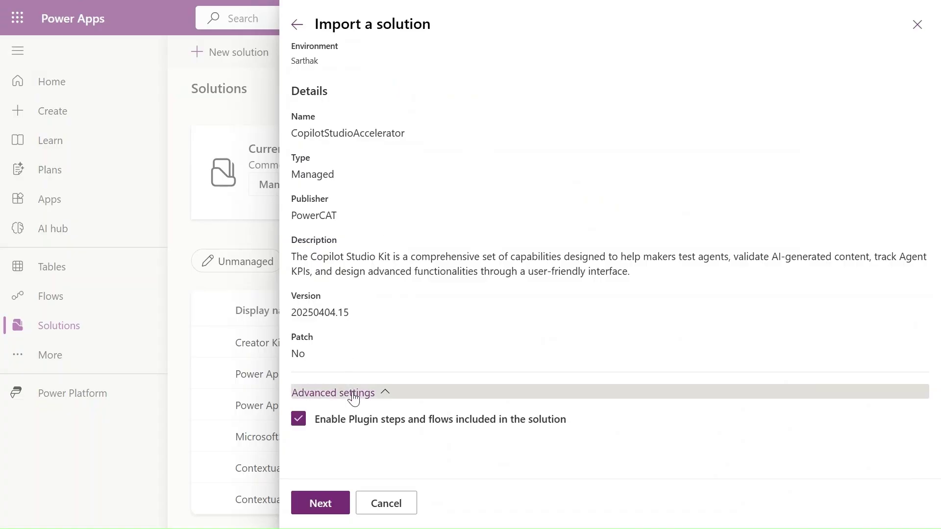
click(319, 504)
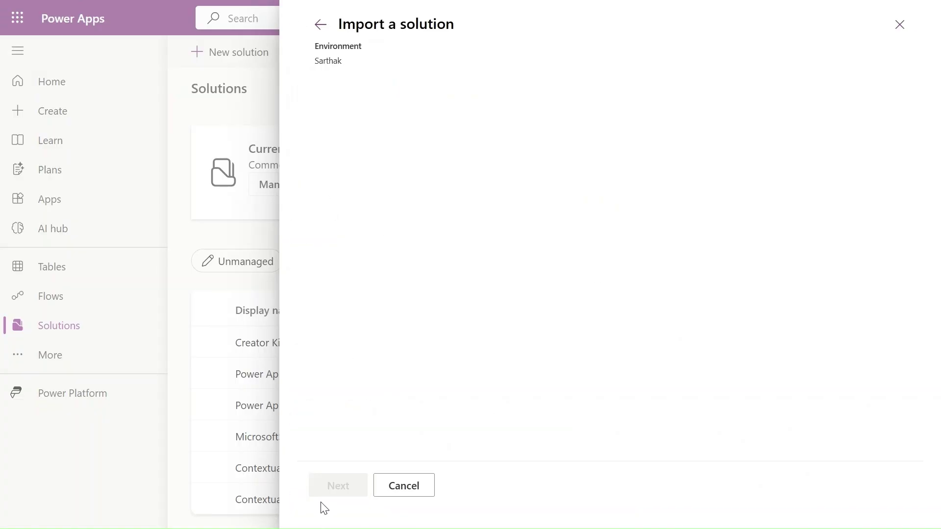
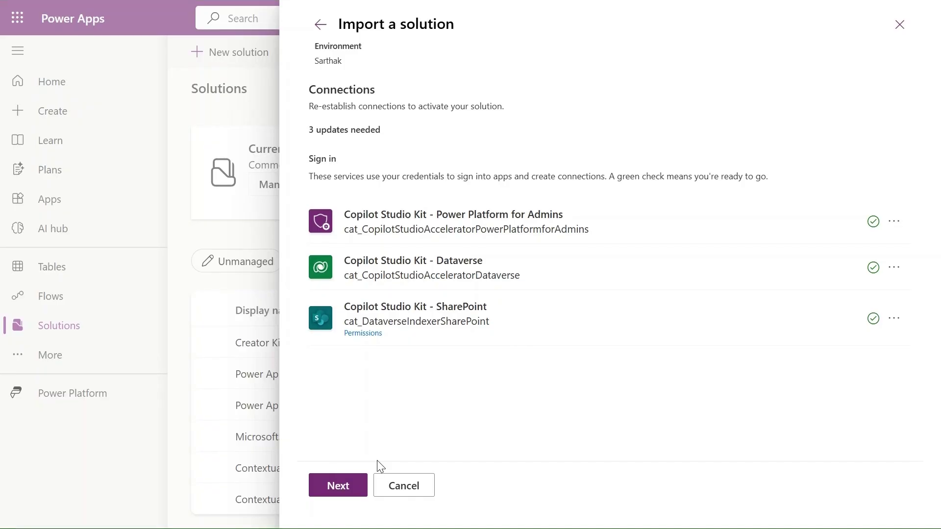
click(333, 493)
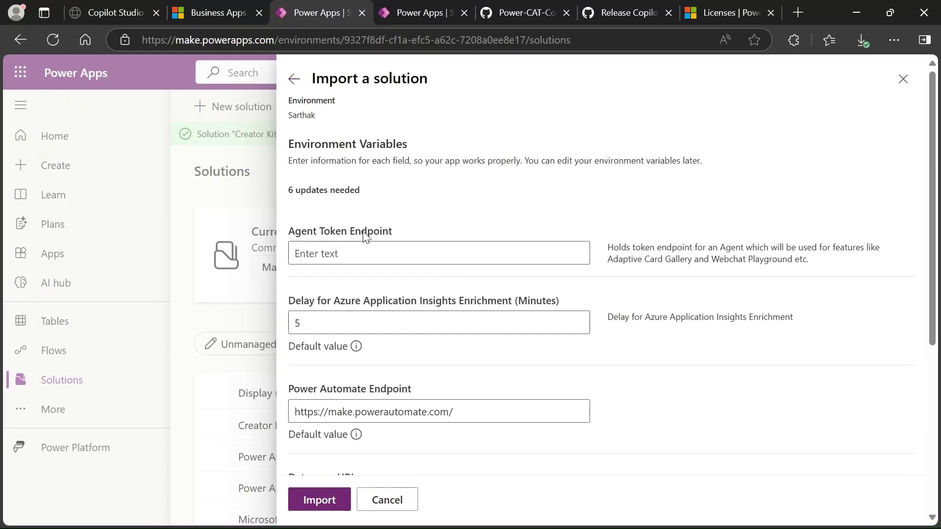
Review the import's environment variables, and copy the base URL of the Web API endpoint from the environment's developer resources, without /api/data/v9.2
scroll(365, 236, down, 1)
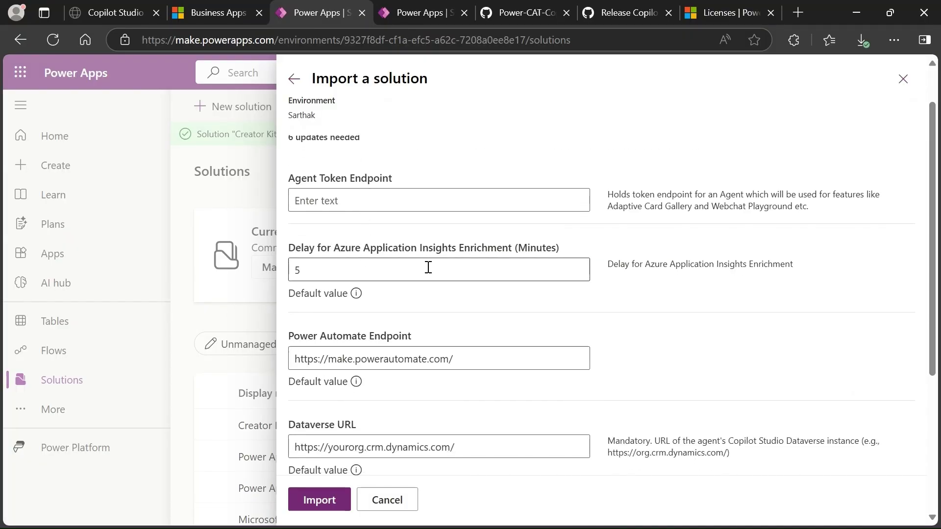
scroll(428, 267, down, 1)
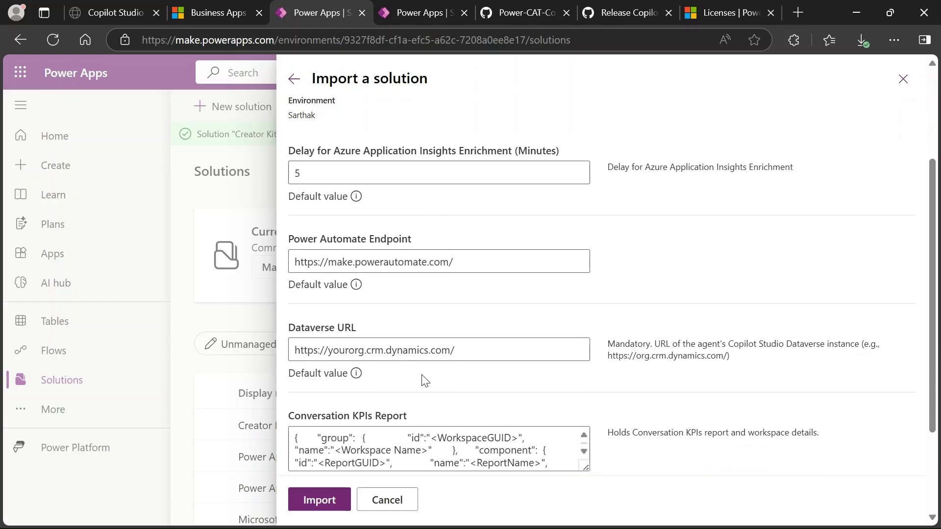
scroll(424, 380, down, 1)
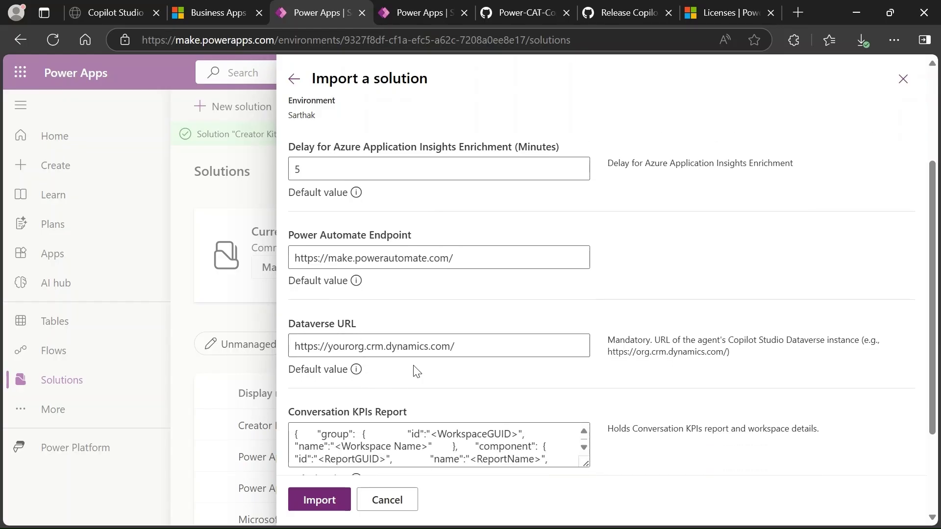
scroll(412, 370, down, 1)
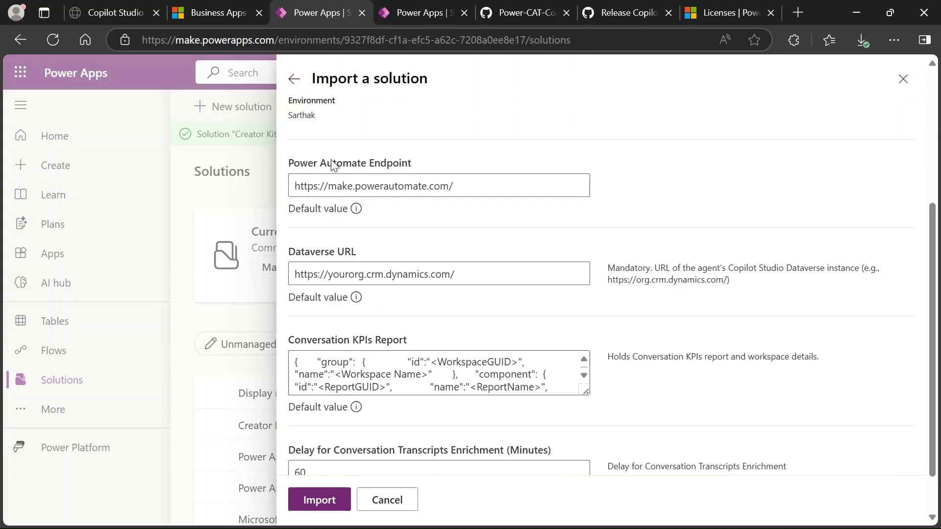
click(416, 10)
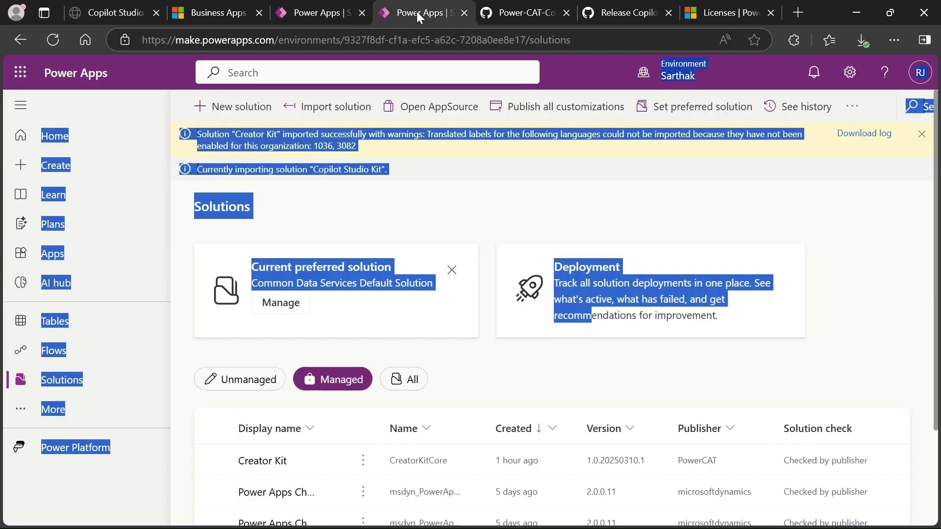
click(847, 89)
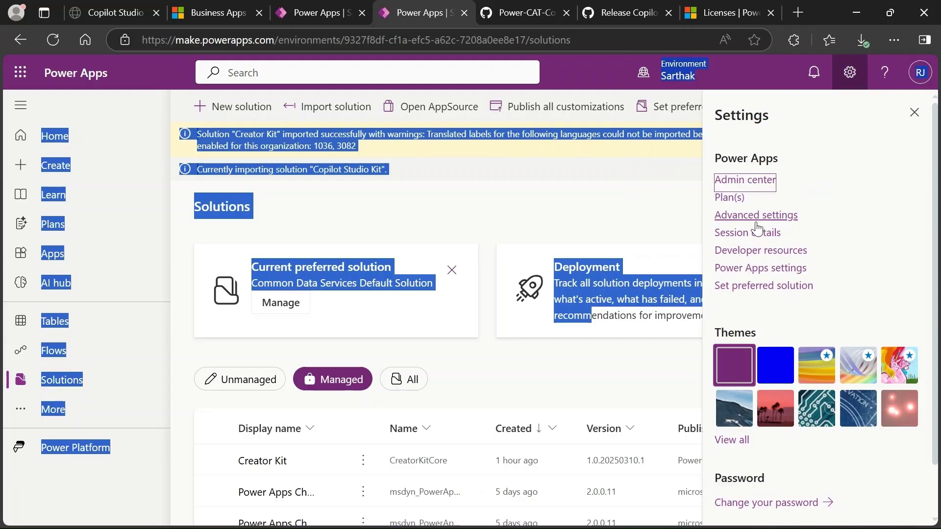
click(756, 251)
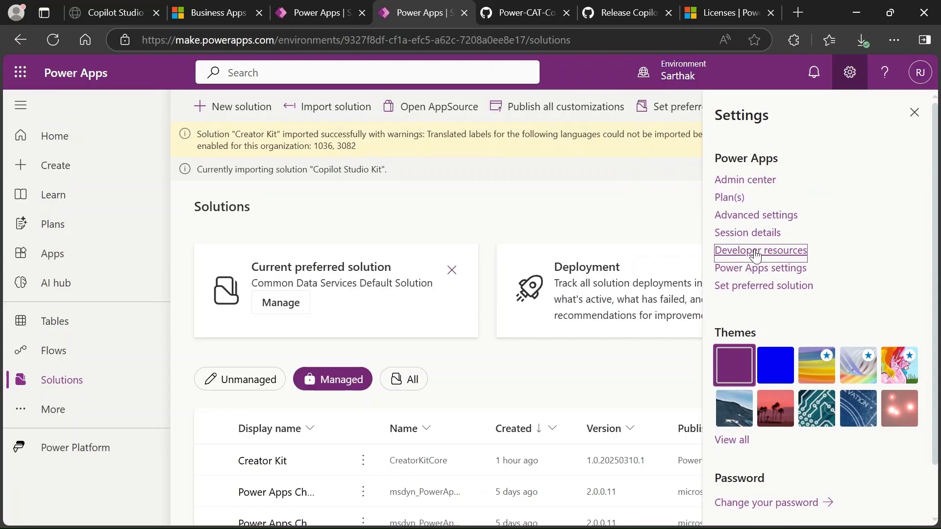
mouse_move(681, 84)
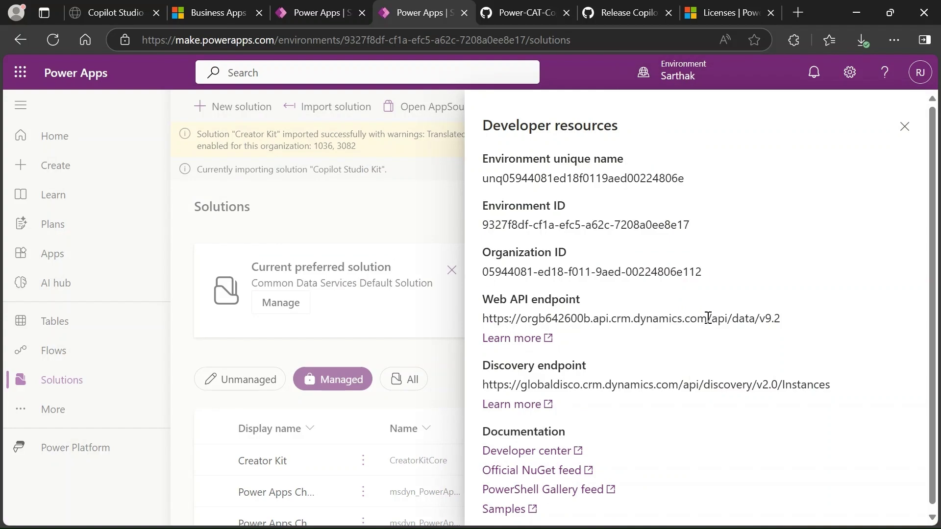
drag(709, 318, 846, 321)
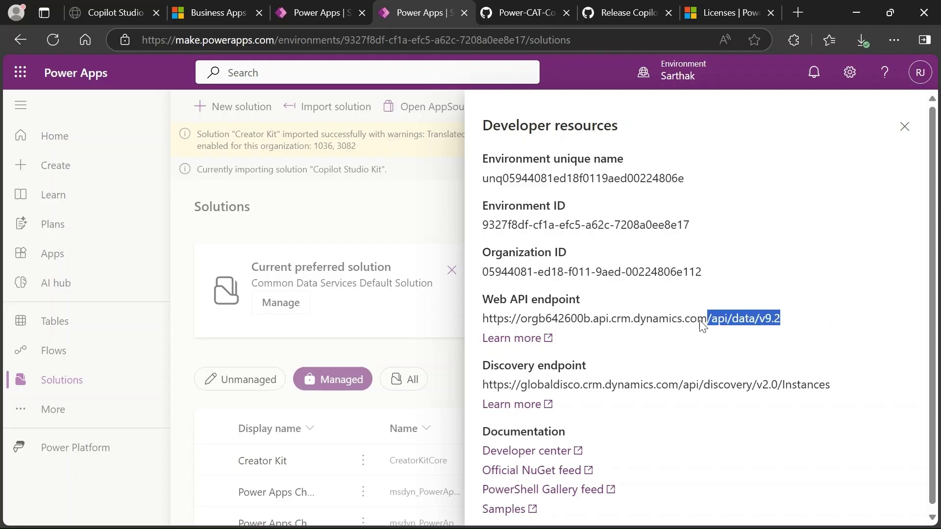
drag(483, 320, 707, 321)
key(ctrl+c)
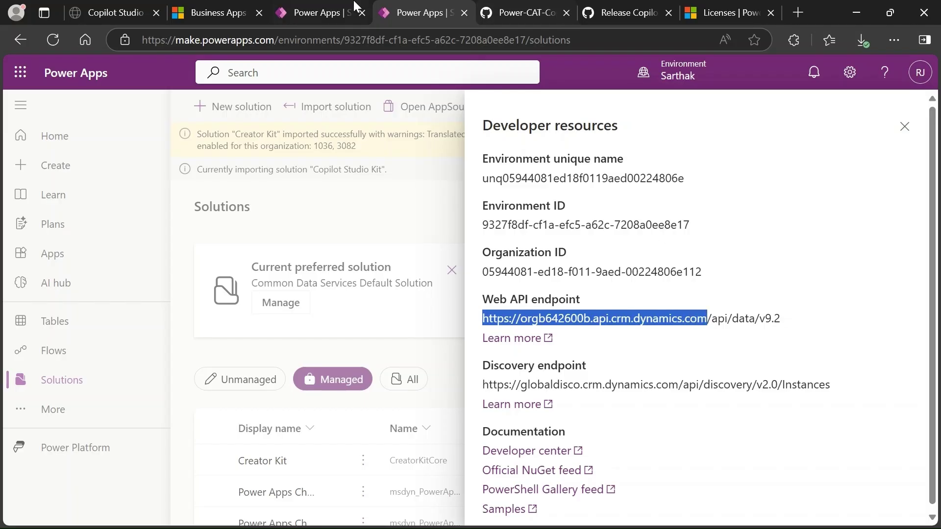
click(324, 13)
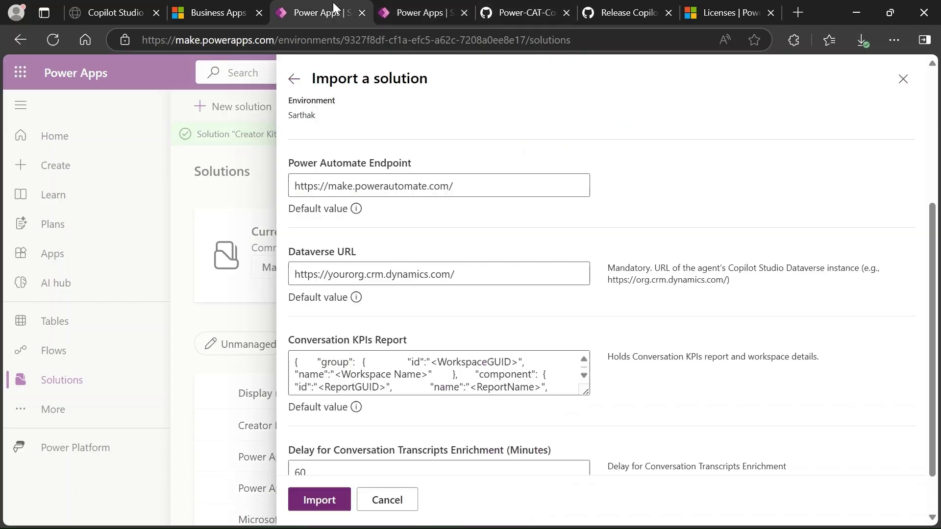
click(410, 273)
key(ctrl+v)
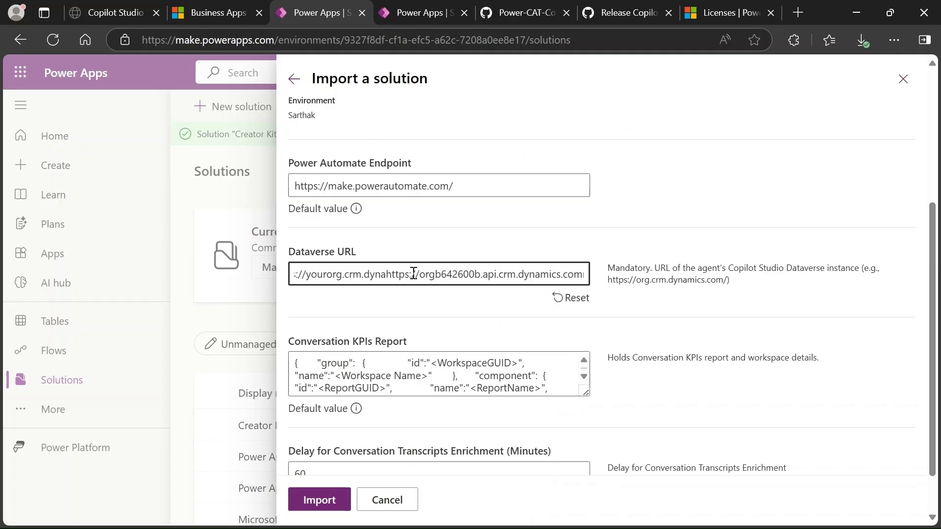
key(ctrl+a)
key(ctrl+v)
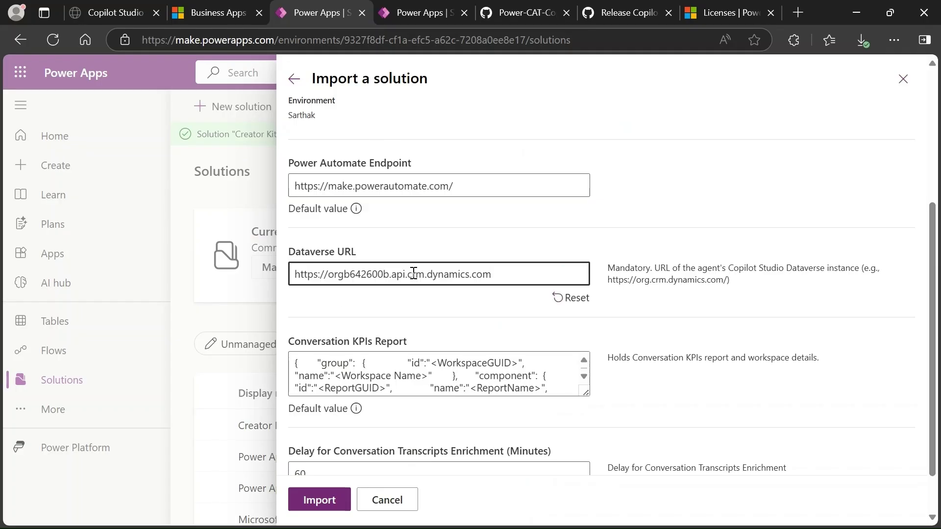
Review the Conversation KPIs Report and transcript delay defaults, and import the Copilot Studio Kit solution
scroll(414, 273, down, 1)
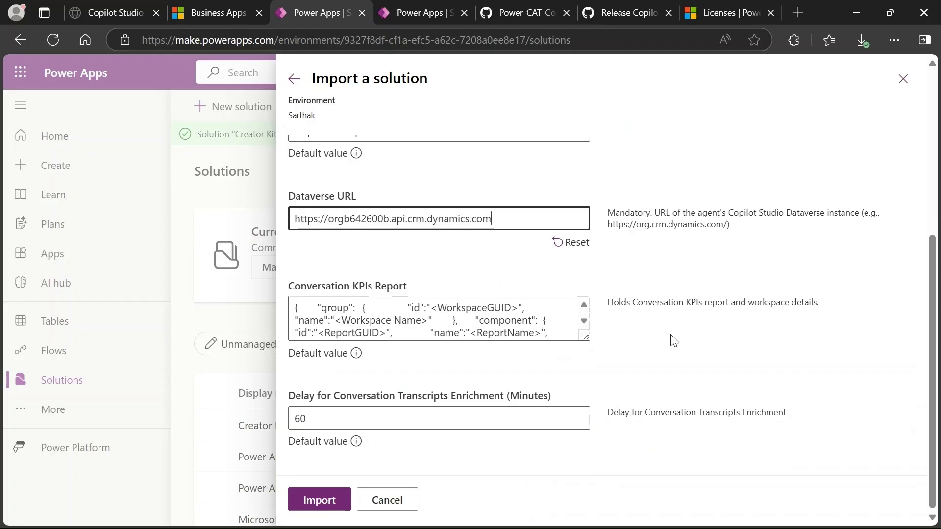
scroll(513, 326, down, 1)
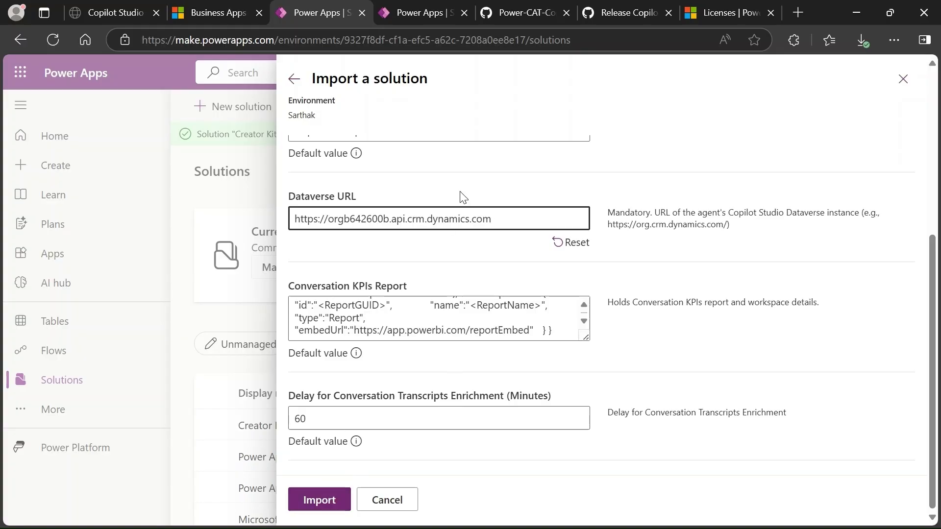
click(317, 500)
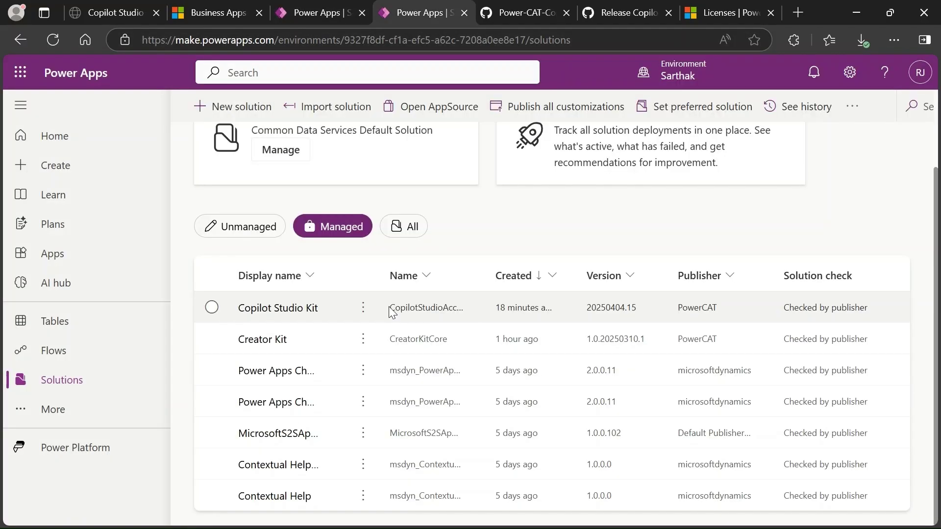
Check the Copilot Studio Kit among the managed solutions, and switch to the cloud flows in Power Automate
scroll(390, 312, up, 2)
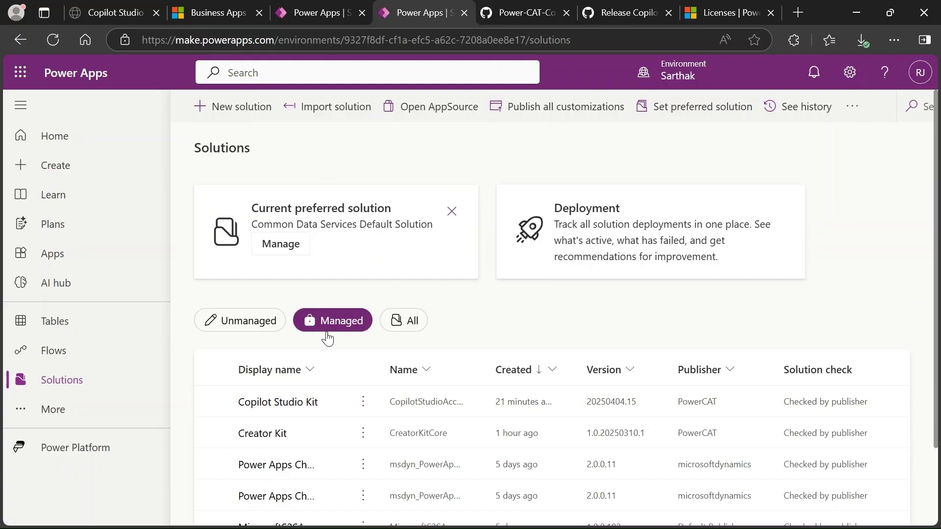
click(284, 408)
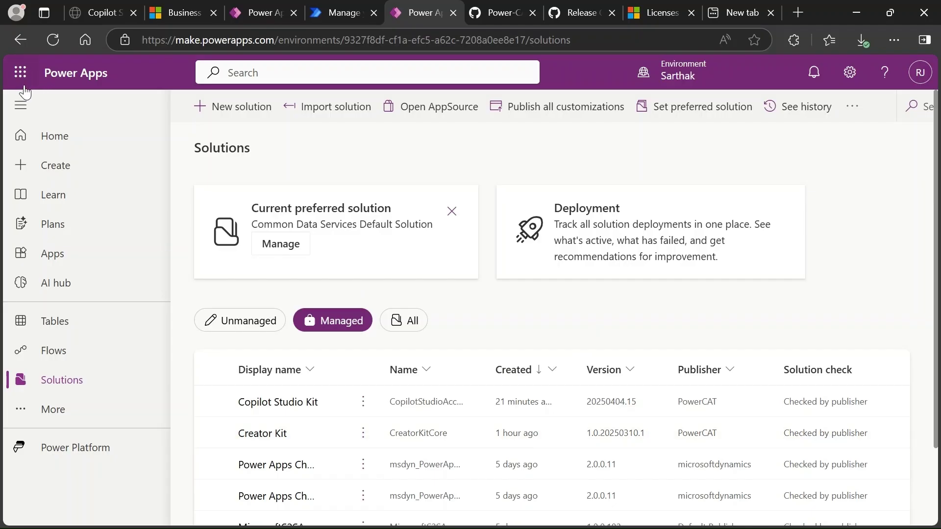
click(20, 72)
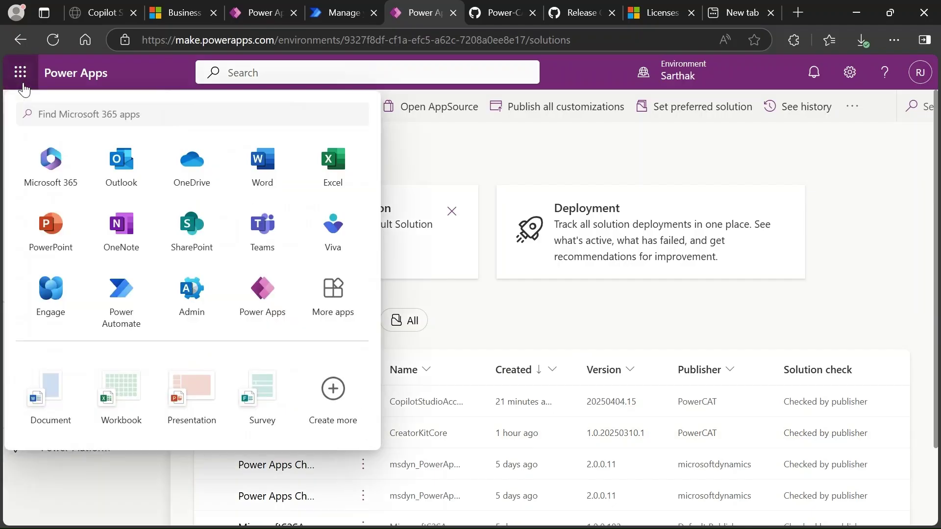
click(133, 294)
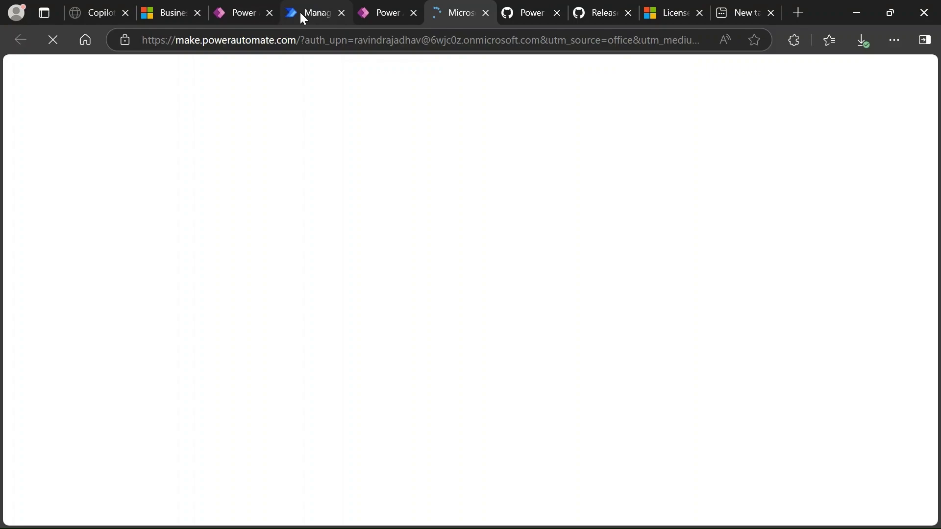
drag(301, 14, 428, 13)
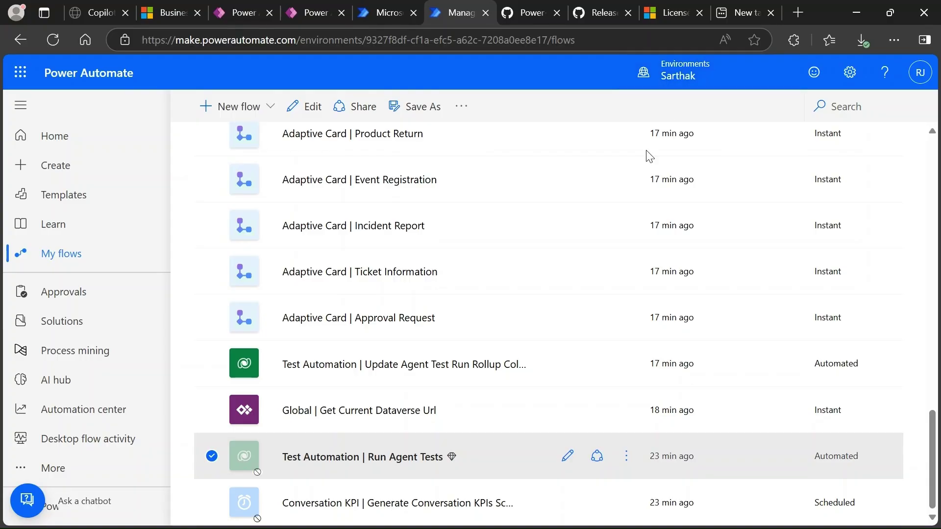
Look through the kit's cloud flows and turn on the "Test Automation | Run Agent Tests" flow
scroll(584, 262, up, 15)
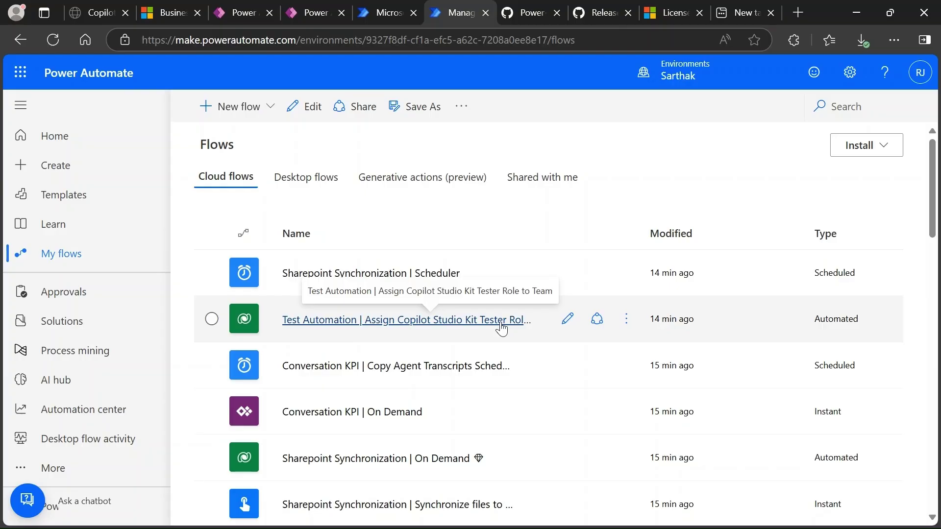
scroll(502, 329, down, 3)
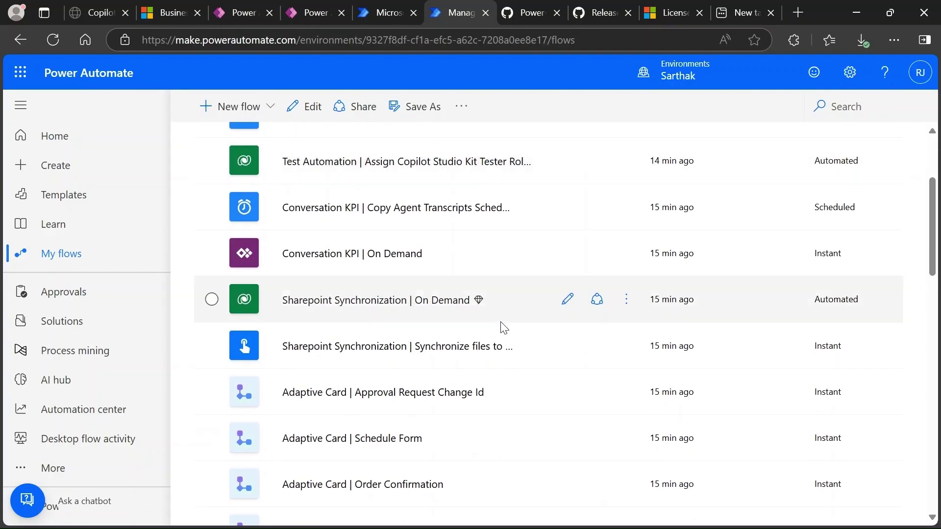
scroll(504, 327, down, 18)
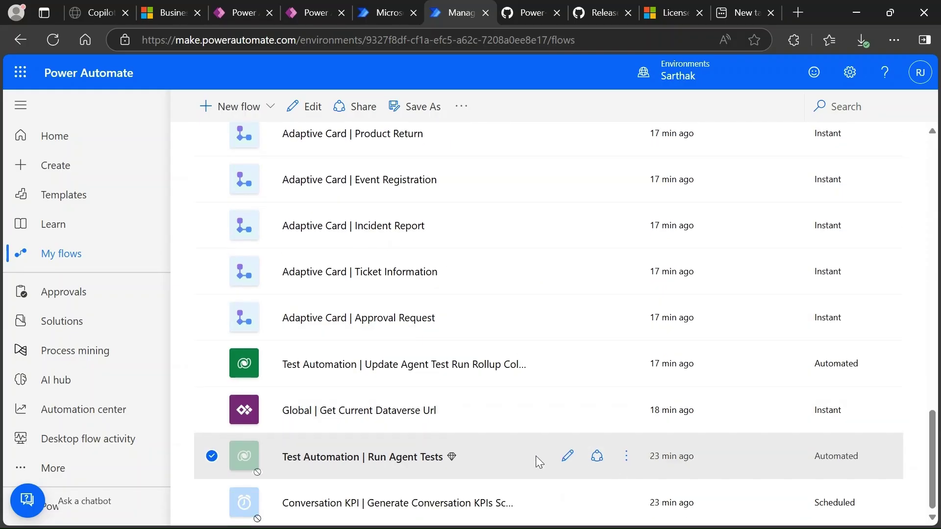
click(629, 460)
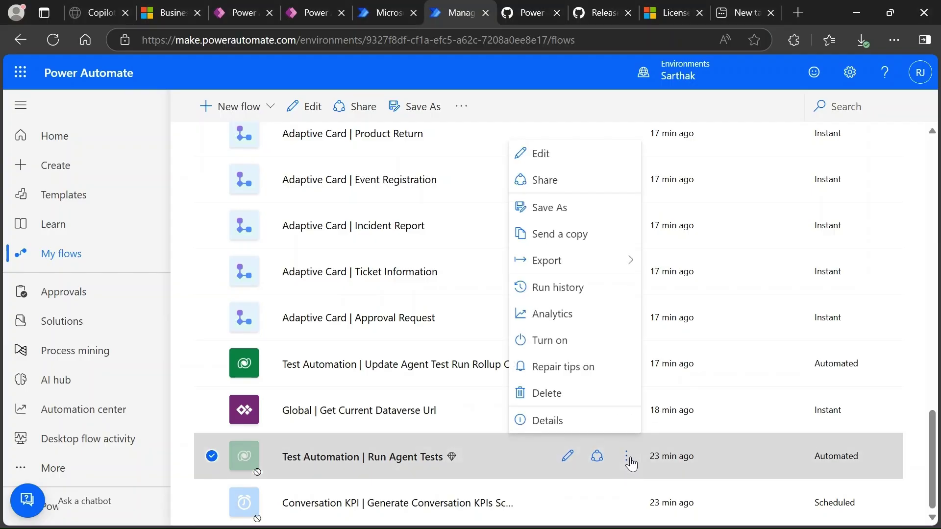
click(589, 347)
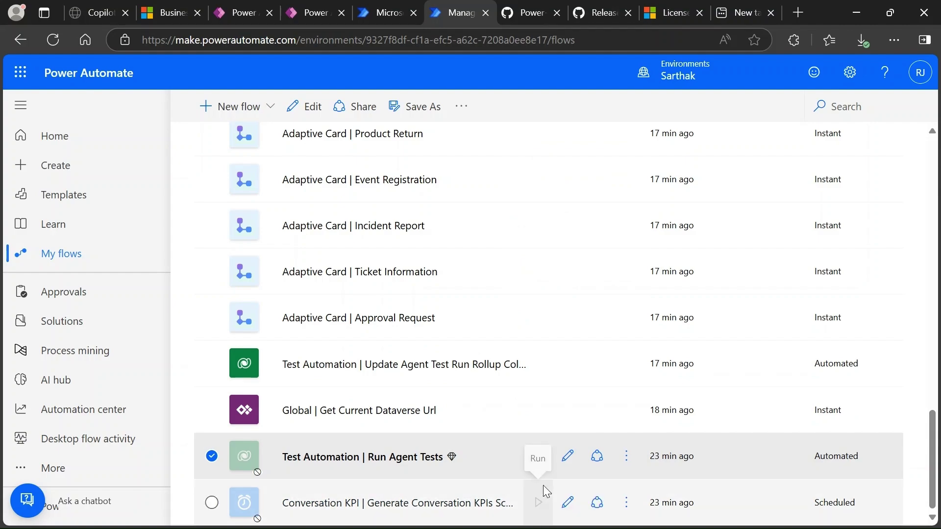
Try to turn on the scheduled "Conversation KPI | Generate Conversation KPIs" flow, and dismiss the resulting notification
click(543, 485)
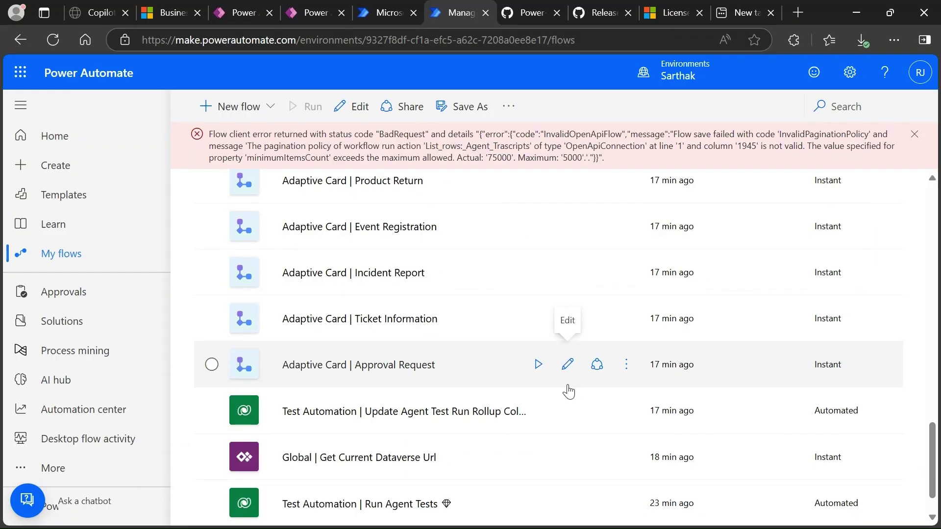
click(915, 142)
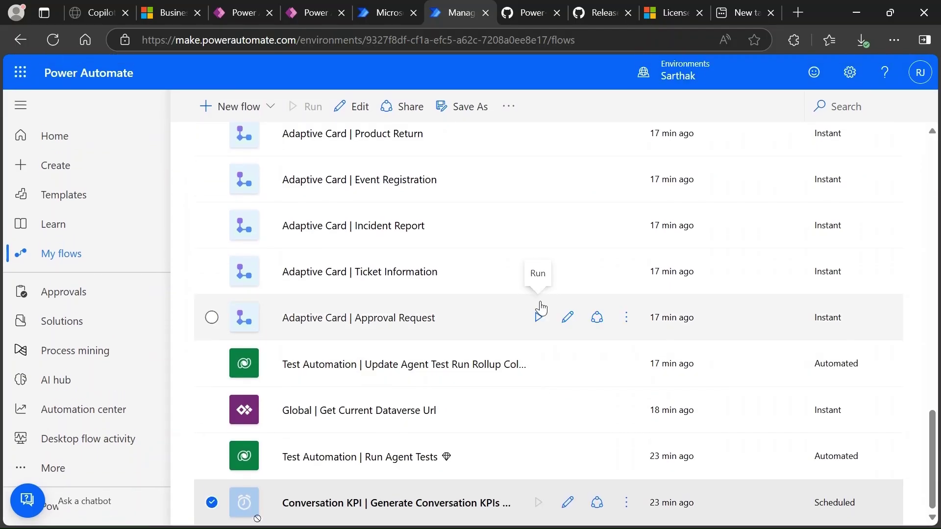
Switch to INSTALLATION_INSTRUCTIONS.md on GitHub and read the Enabling flows section
click(243, 12)
click(523, 13)
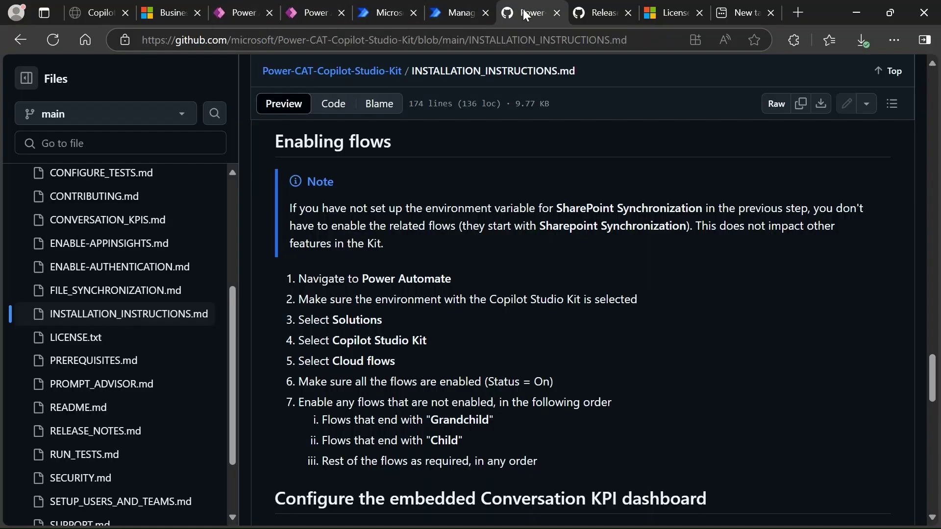
Finish reading the installation instructions, open SETUP_USERS_AND_TEAMS.md, and read the Power CAT Copilot Studio Kit security roles section
scroll(461, 325, down, 6)
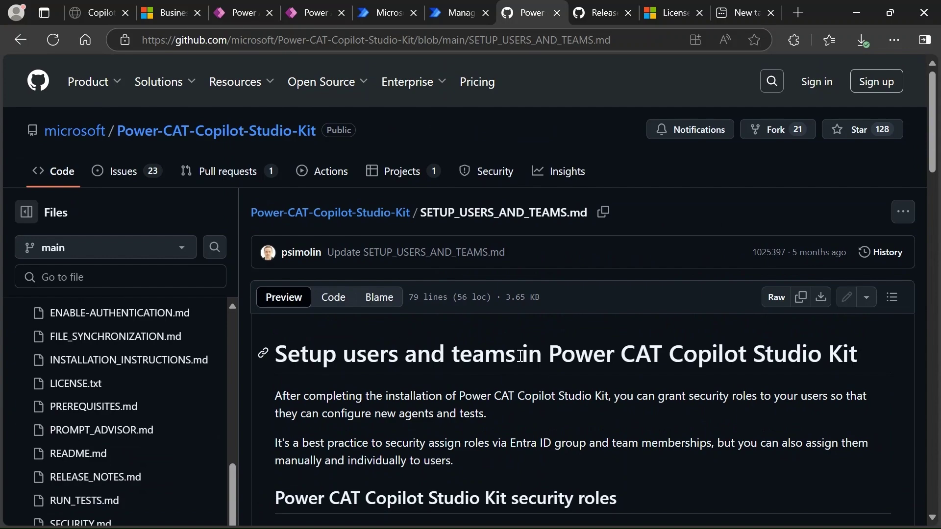
scroll(499, 468, down, 4)
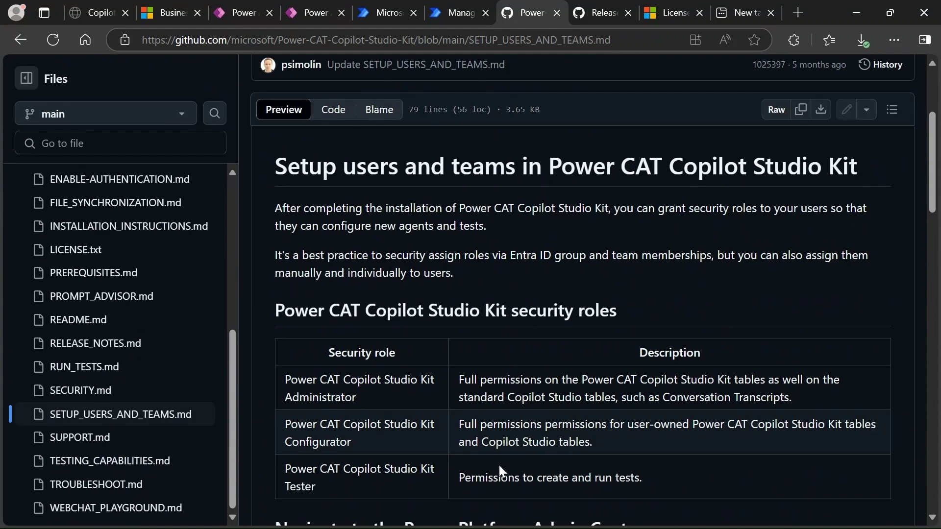
scroll(499, 465, down, 2)
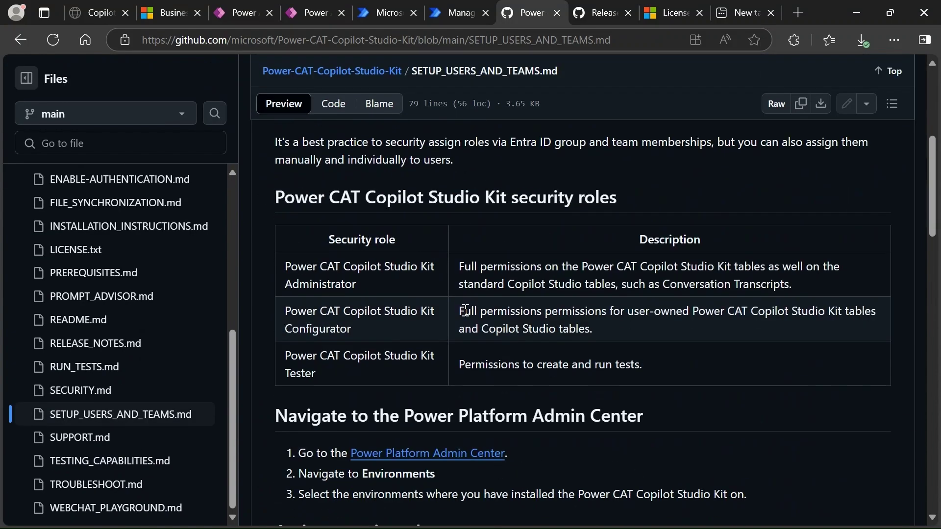
scroll(465, 311, down, 1)
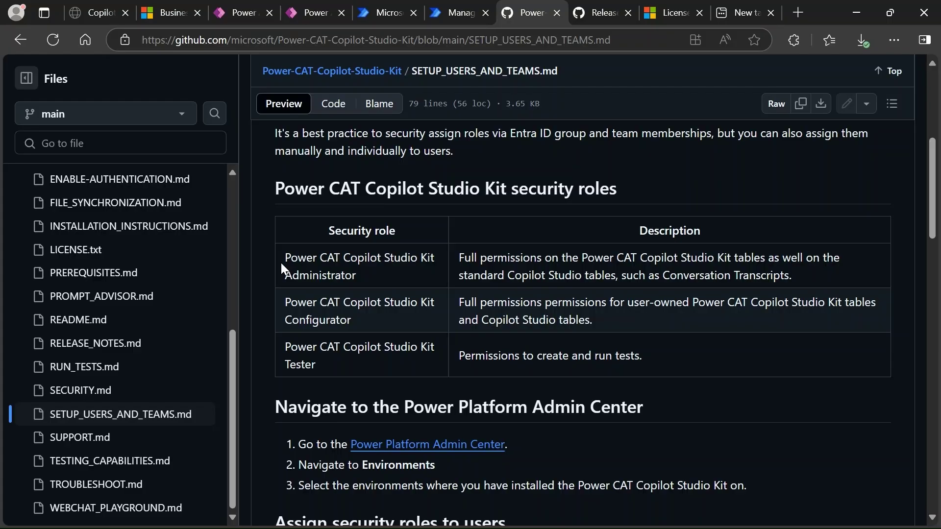
Switch to Power Apps, open the Copilot Studio Kit solution's apps, and play the Copilot Studio Kit app
click(314, 6)
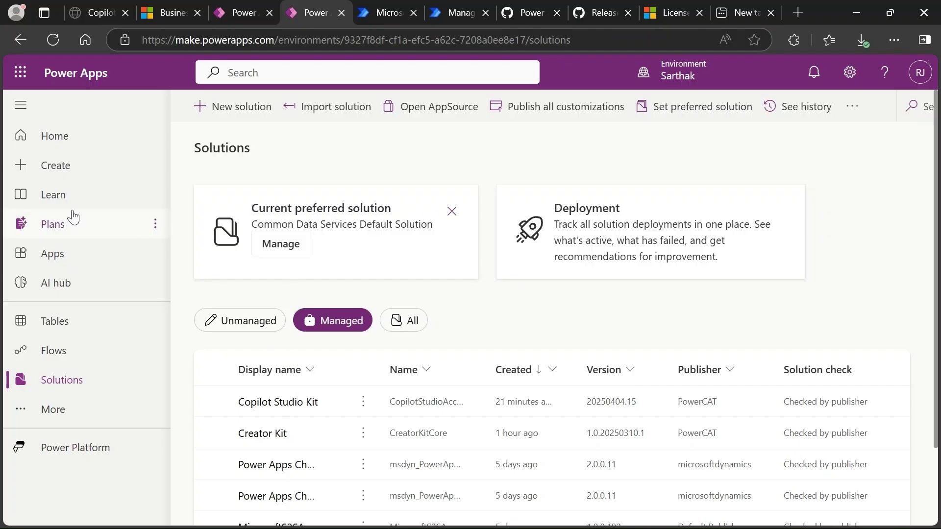
click(275, 403)
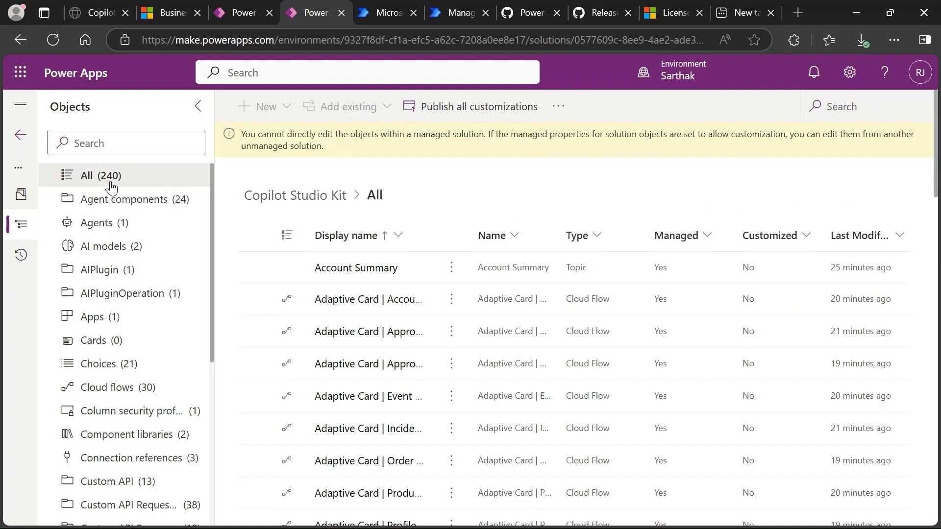
click(118, 321)
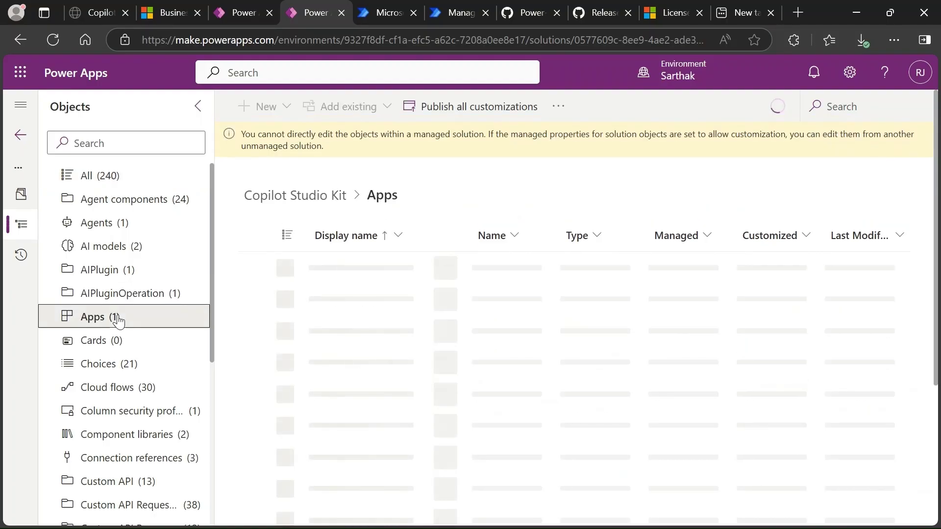
click(451, 268)
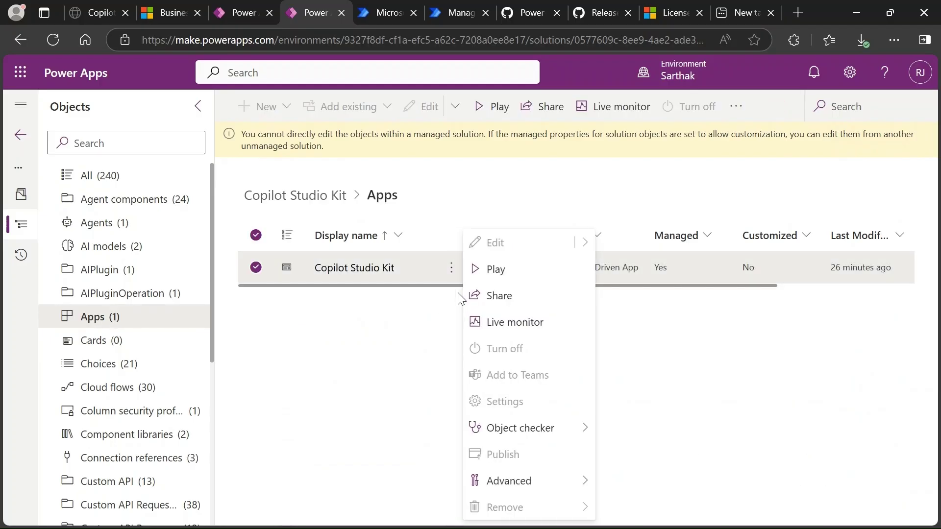
click(496, 269)
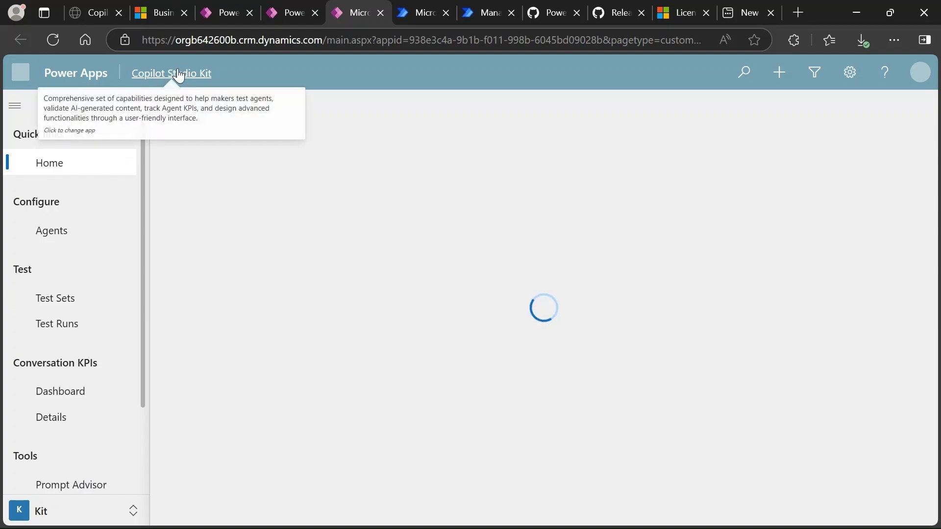
Look through the app's Kit area navigation, and change to the Advanced area
scroll(71, 323, down, 2)
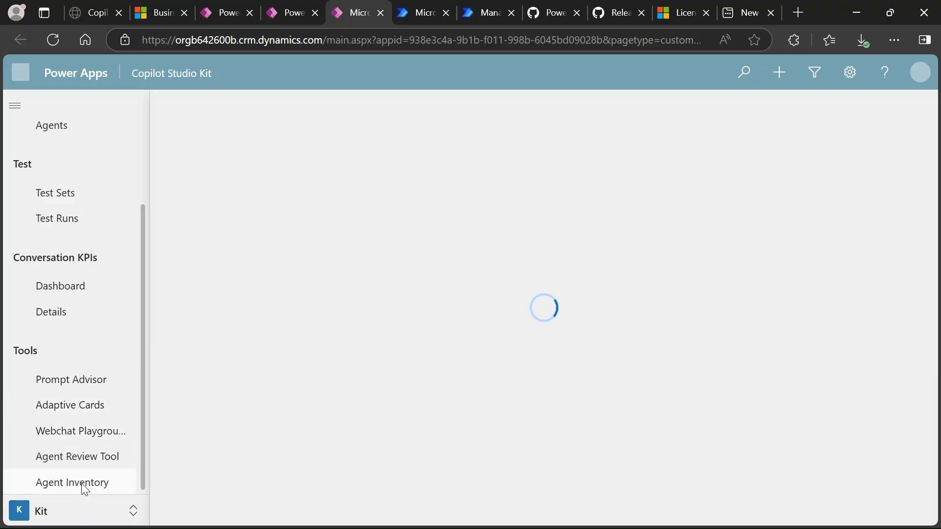
click(134, 513)
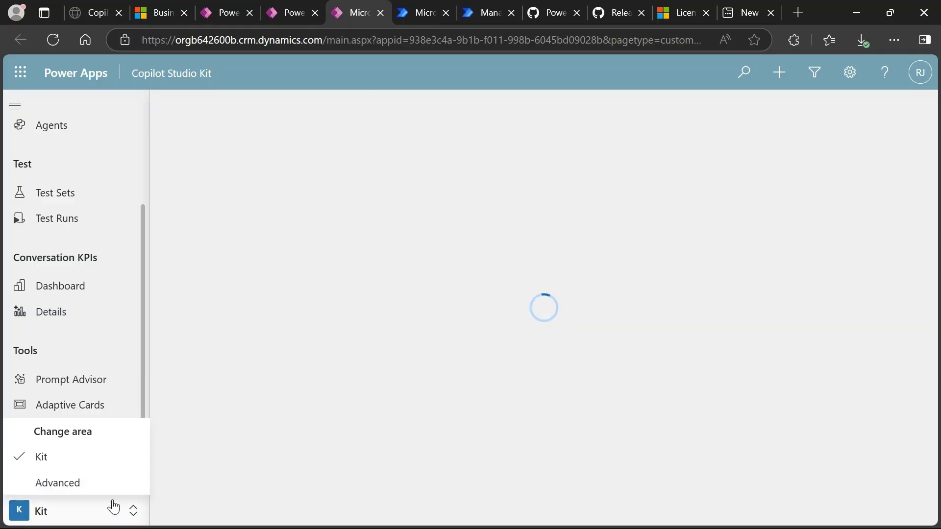
click(90, 492)
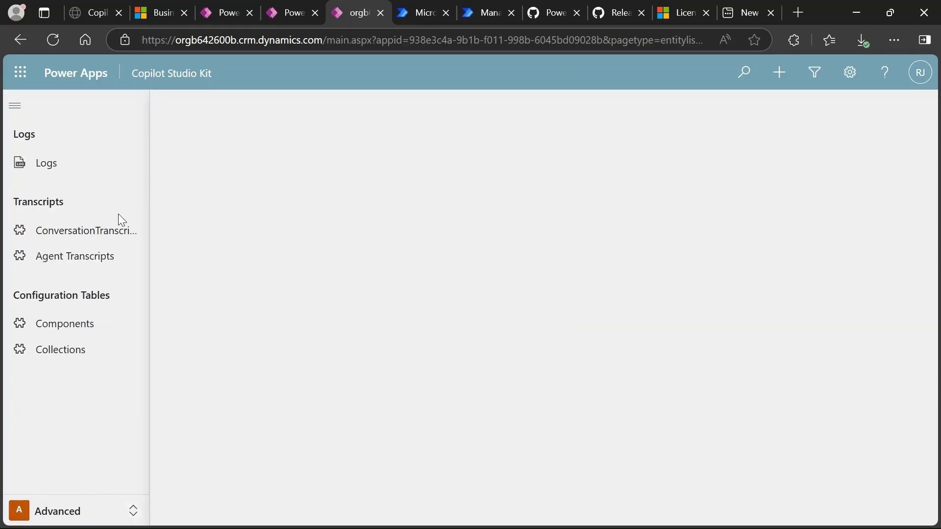